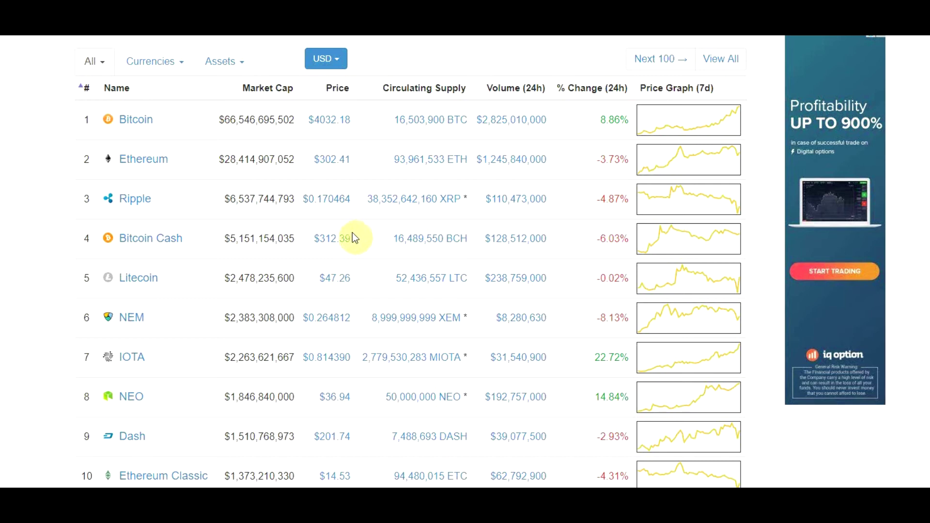
Examine the cryptocurrency ranking's market caps, prices, circulating supplies and 24-hour changes.
scroll(339, 240, up, 2)
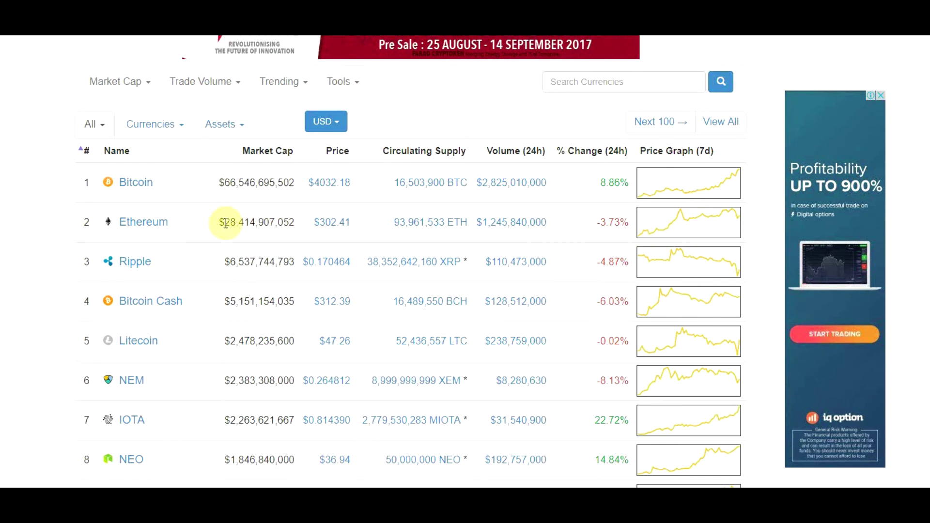
scroll(226, 222, down, 3)
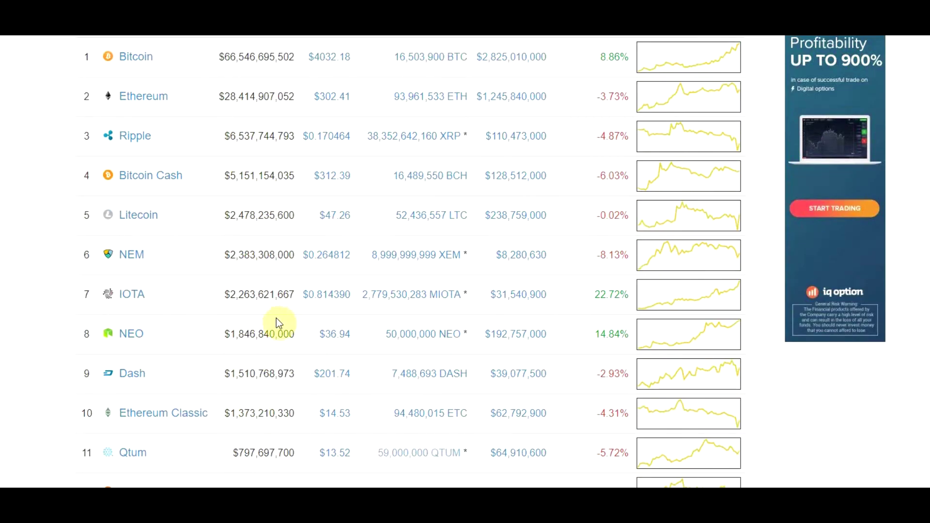
scroll(276, 310, up, 3)
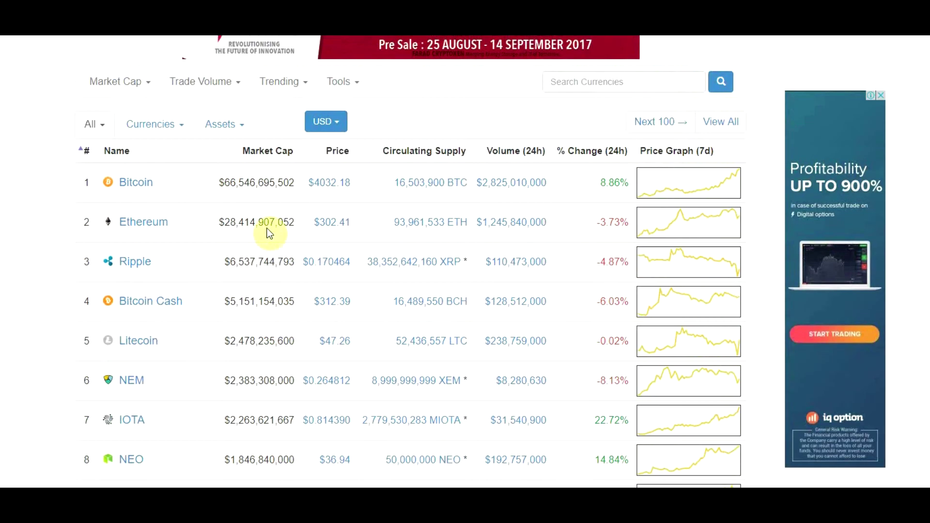
scroll(267, 229, down, 20)
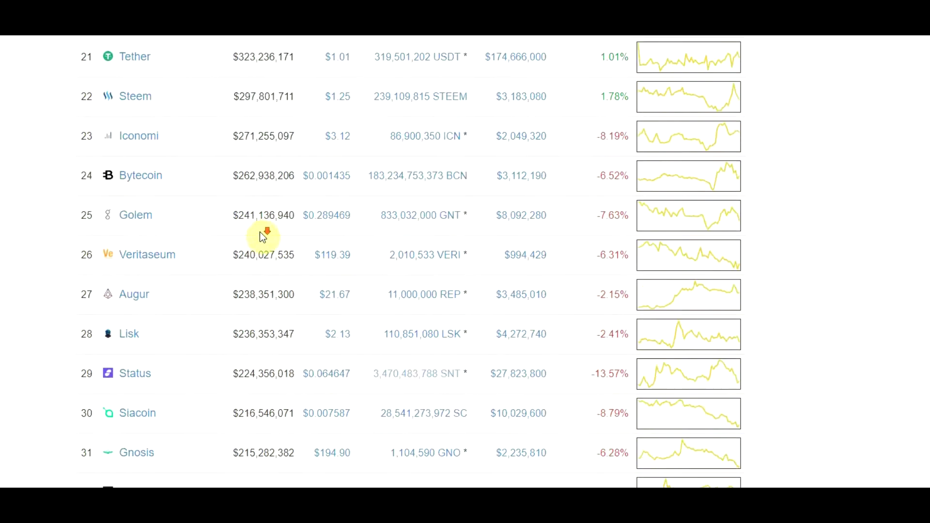
scroll(262, 237, down, 6)
scroll(262, 236, up, 20)
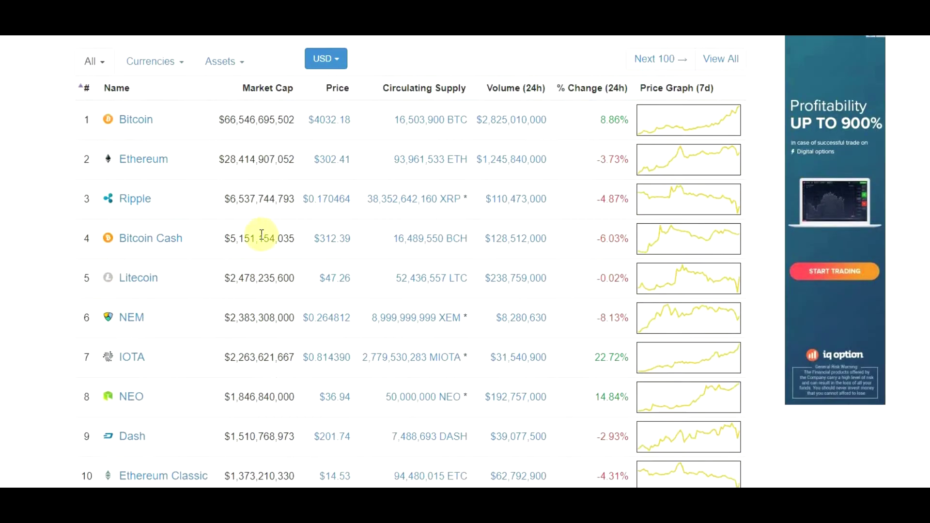
scroll(283, 251, up, 4)
scroll(301, 266, down, 3)
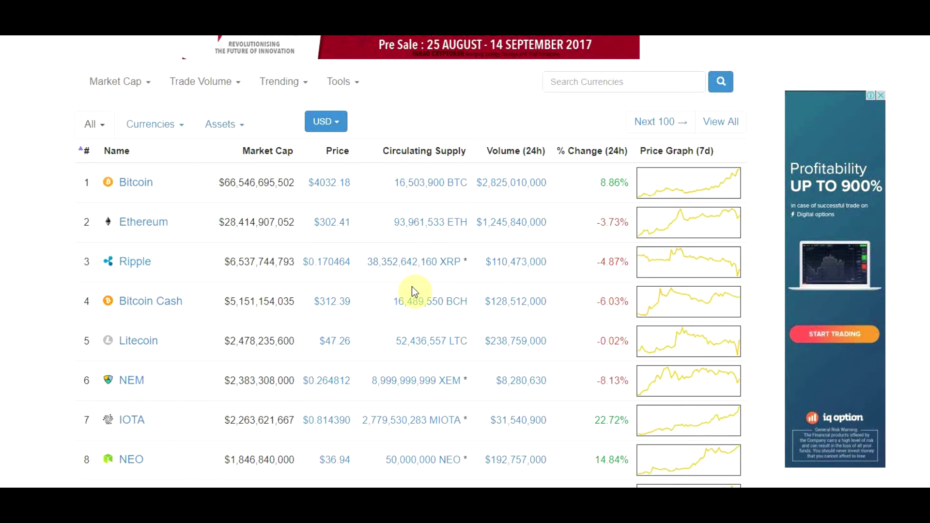
scroll(519, 305, down, 3)
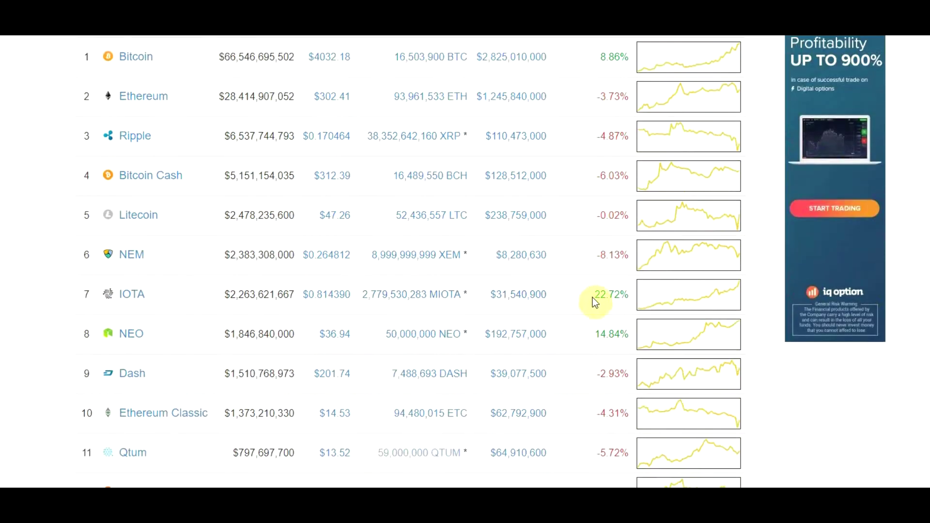
scroll(630, 330, up, 4)
scroll(659, 361, down, 2)
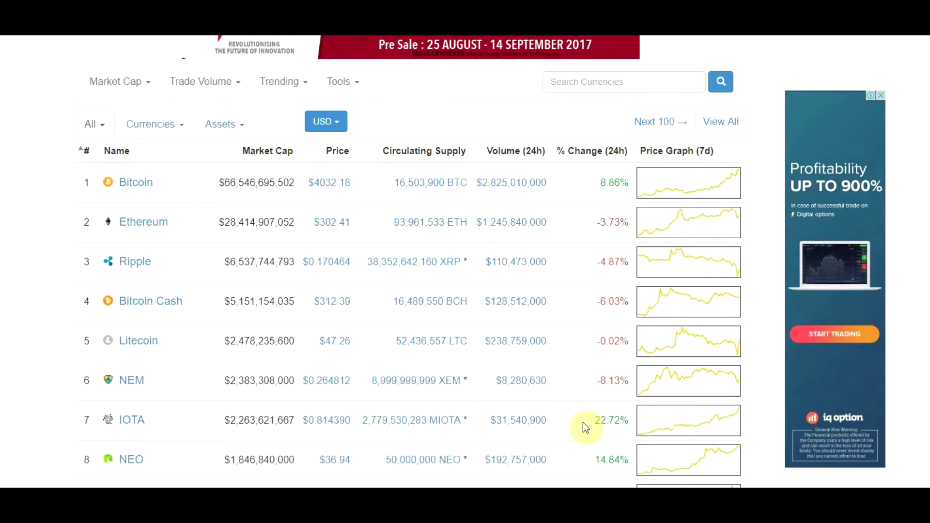
Copy the top ten coin rows from the ranking and paste them into the blank Excel sheet at E2, matching destination formatting.
scroll(737, 442, down, 3)
drag(737, 442, 83, 37)
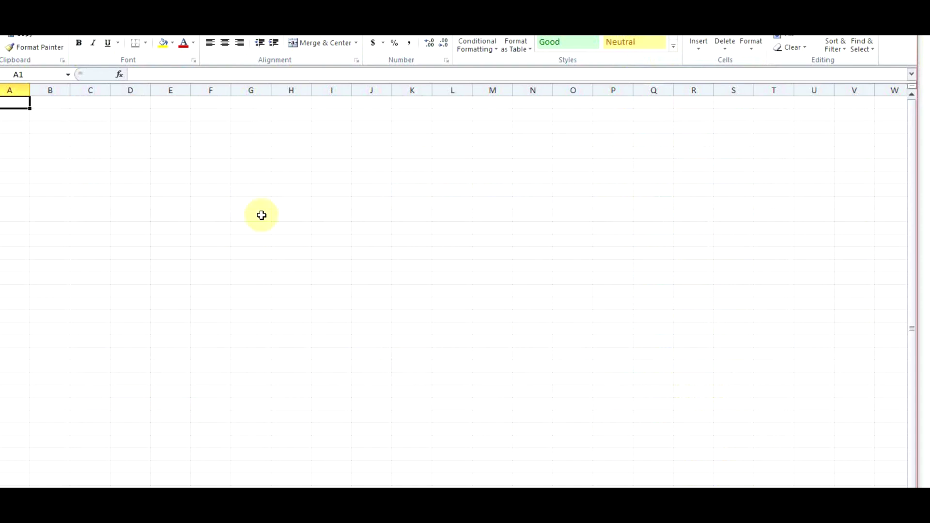
click(177, 118)
right_click(176, 118)
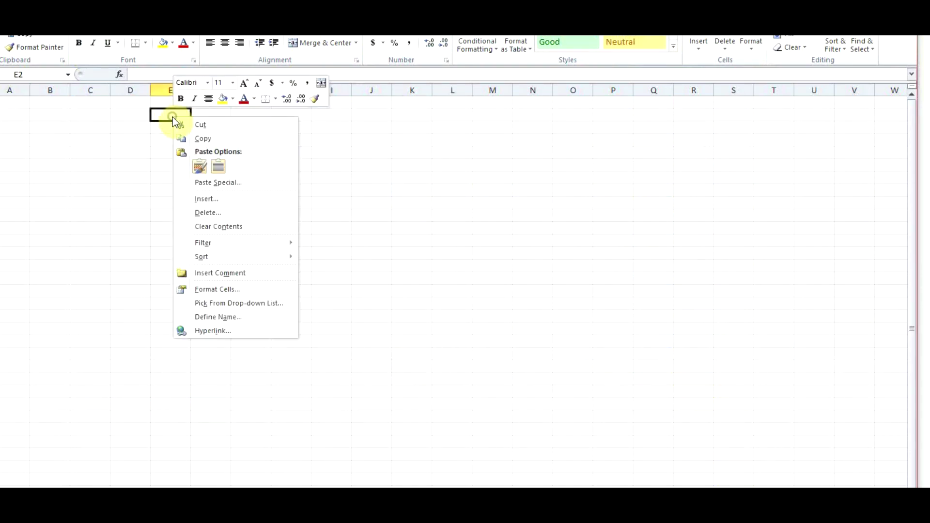
click(213, 167)
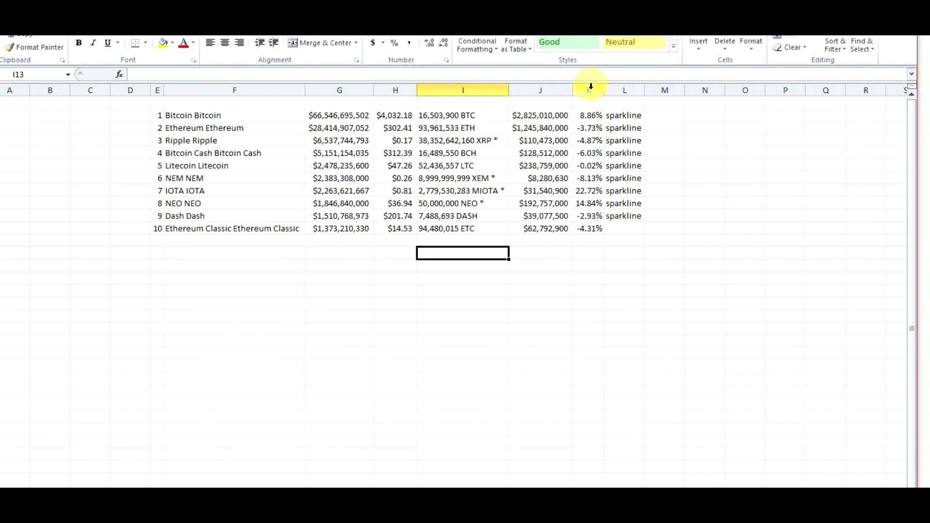
Clear the volume, 24-hour change and sparkline data from columns J to L.
drag(550, 87, 622, 87)
key(Delete)
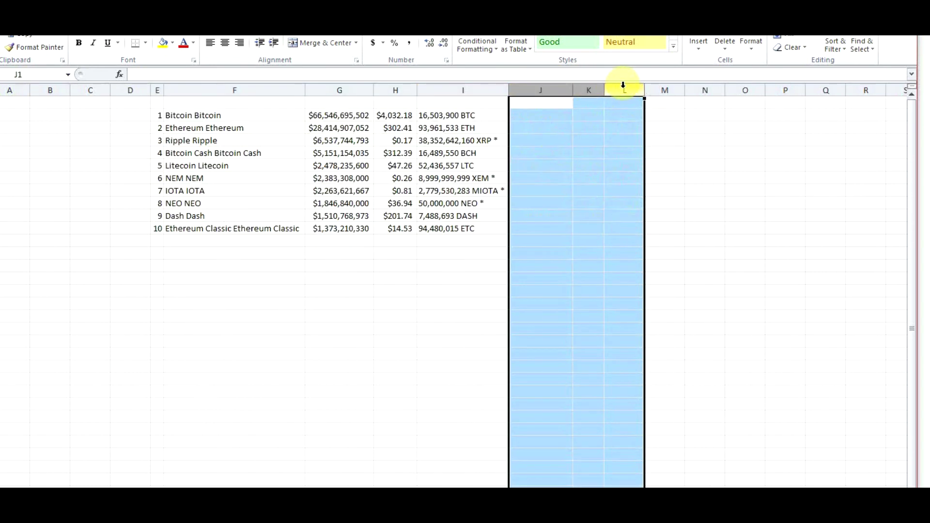
click(404, 116)
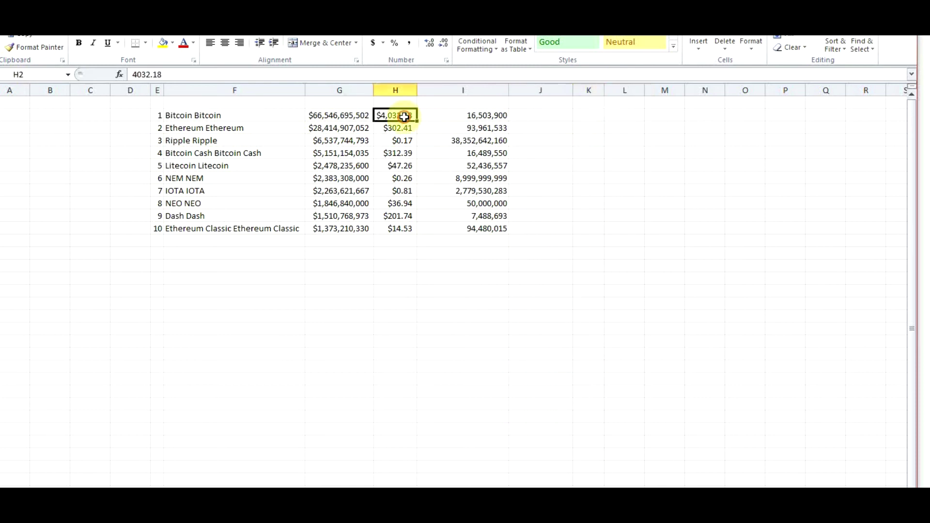
Add the headings "Marketcap" in G1 and "supply" in I1.
click(341, 115)
click(334, 103)
text(Marketcap)
click(436, 103)
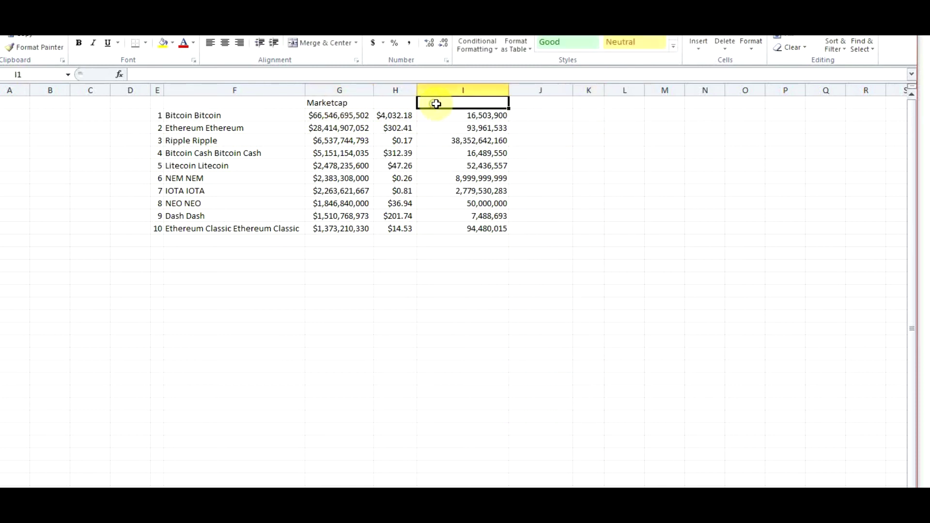
text(supply)
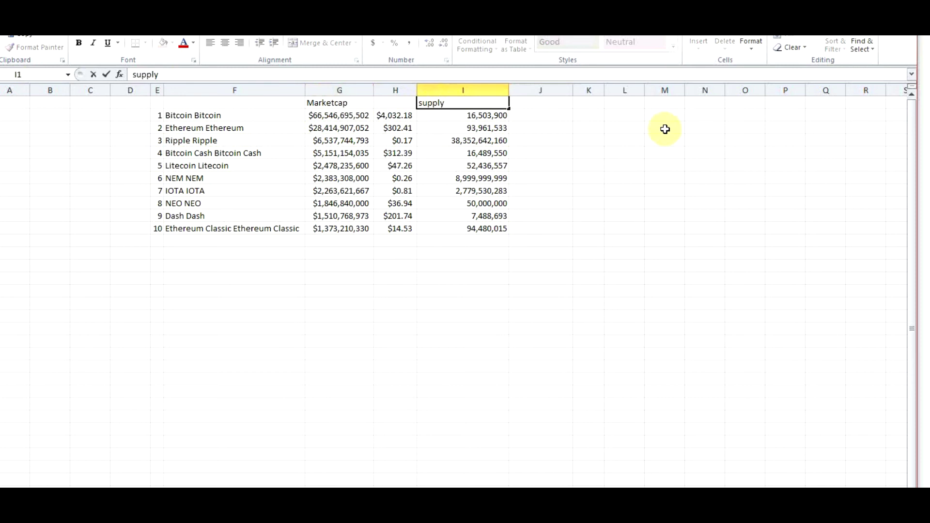
Enter the formula =G2/I2 in K2 to divide Bitcoin's market cap by its supply.
click(586, 115)
text(=)
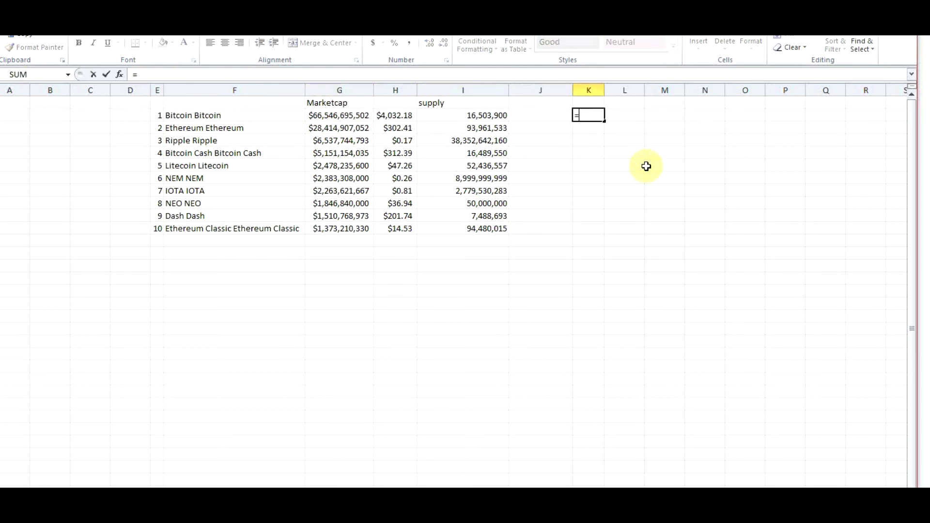
click(349, 115)
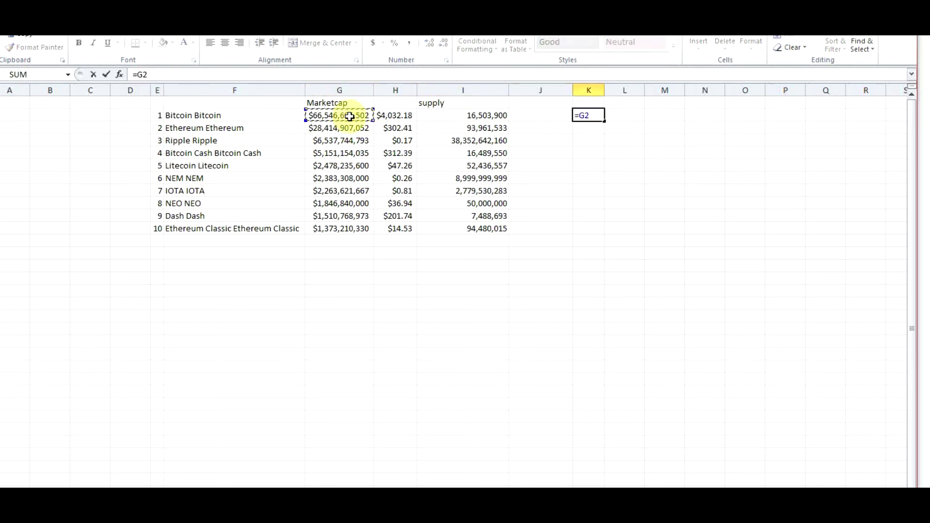
text(/)
click(486, 115)
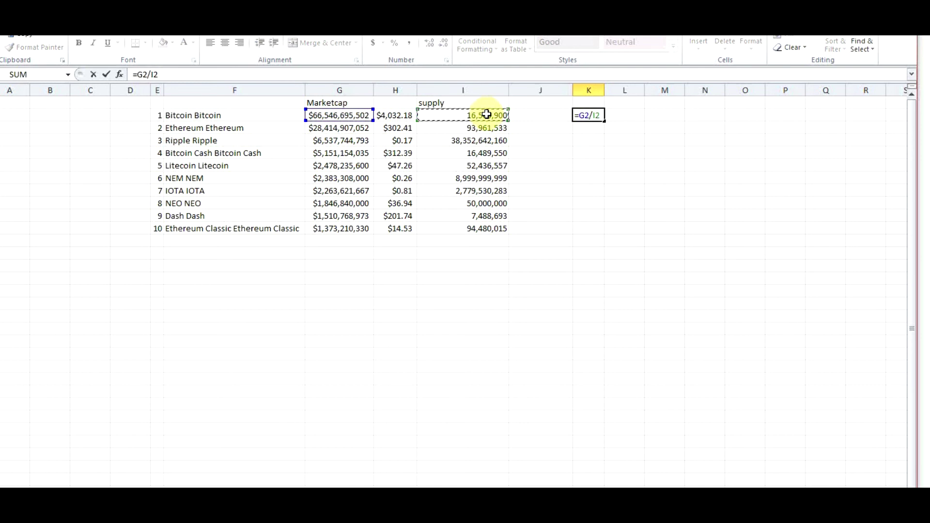
key(Return)
Change the format of the calculated Bitcoin price in K2 to Number.
click(606, 119)
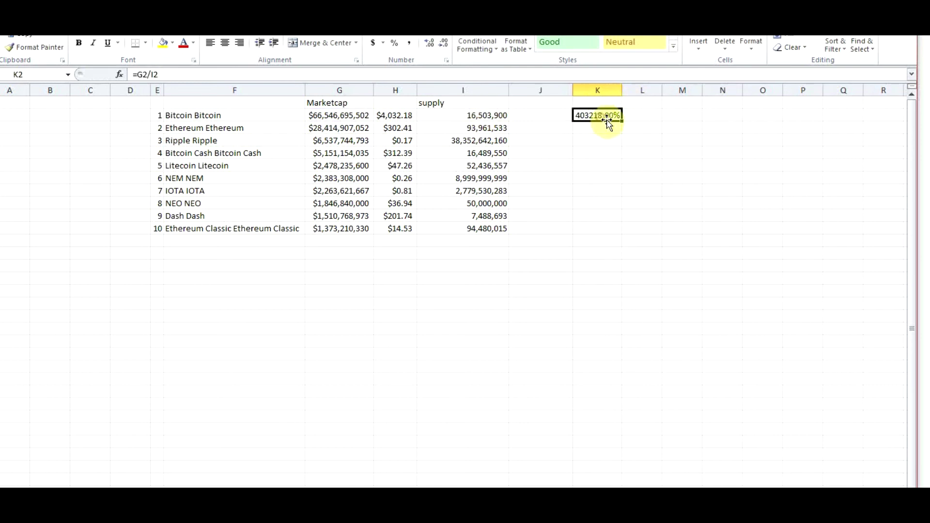
click(445, 37)
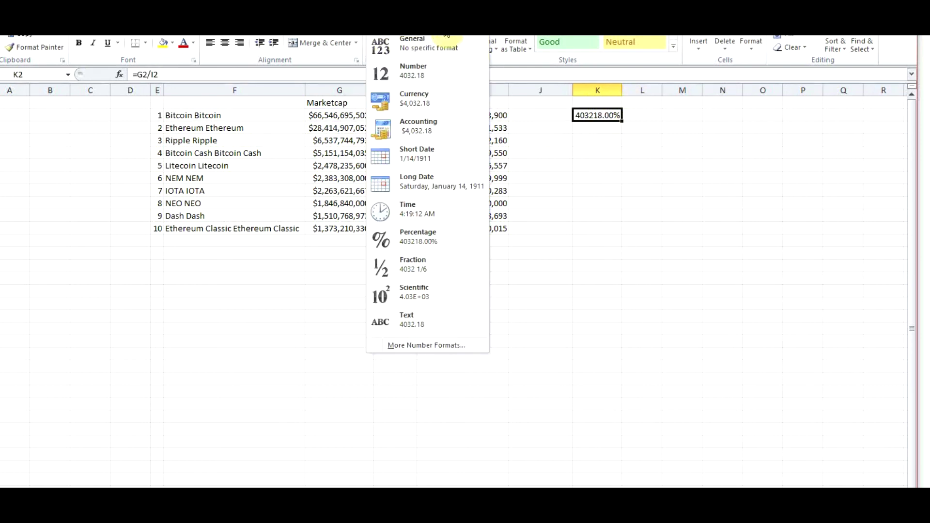
click(423, 73)
click(601, 130)
click(603, 115)
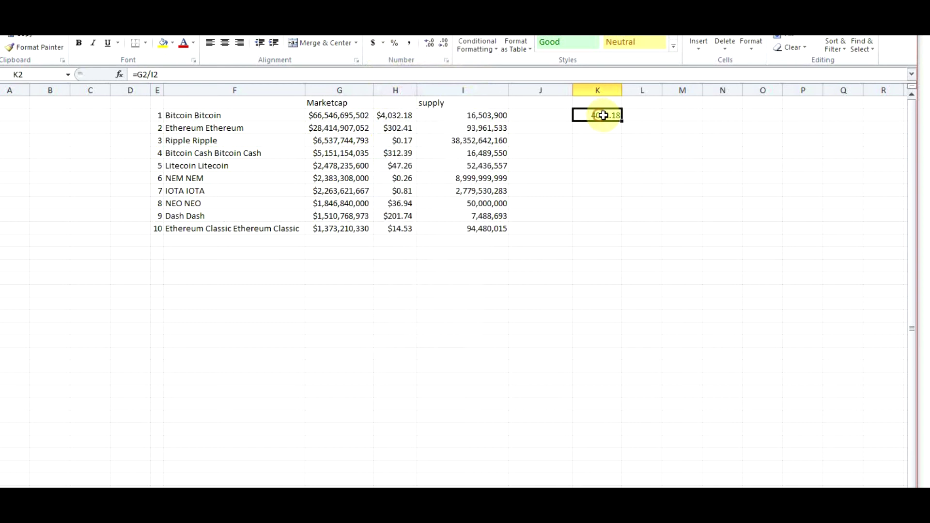
Compare K2 with the listed Bitcoin price and fill its formula down to K11 for all ten coins.
click(402, 116)
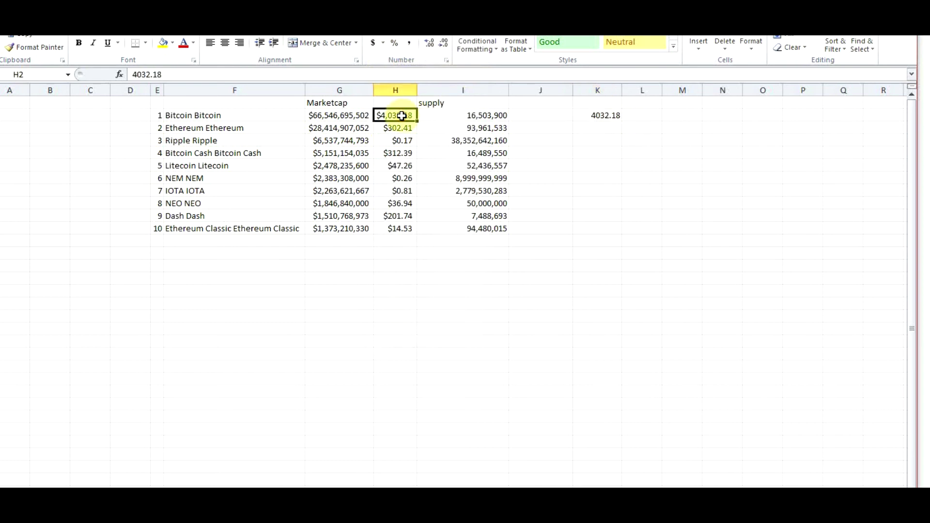
click(619, 116)
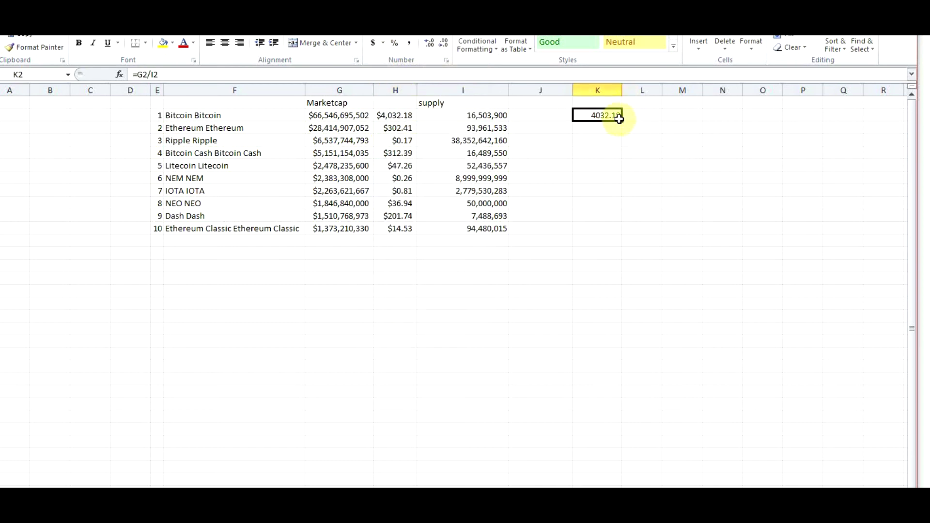
drag(621, 121, 619, 237)
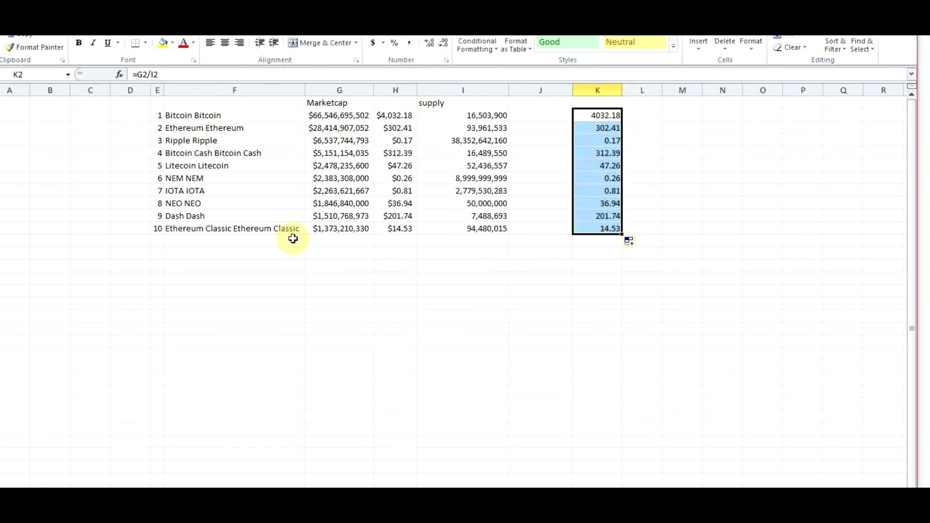
click(598, 230)
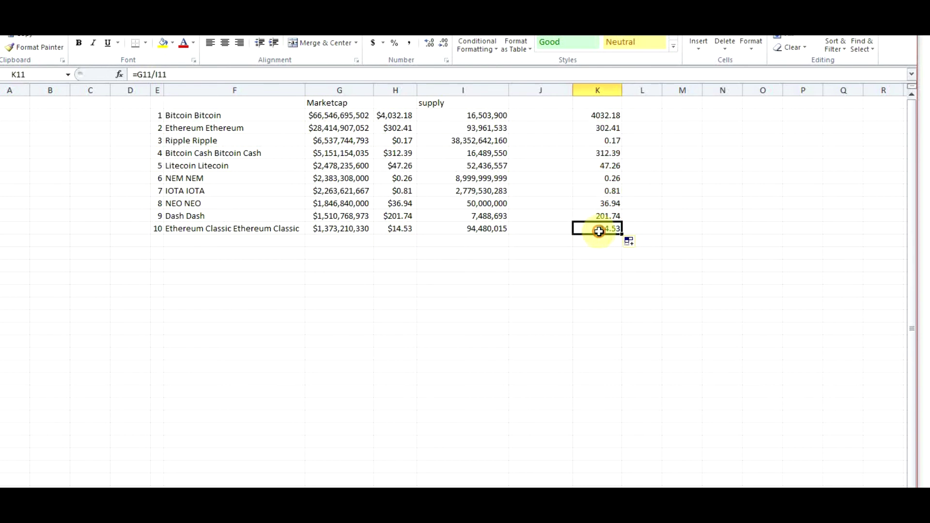
click(602, 127)
click(604, 232)
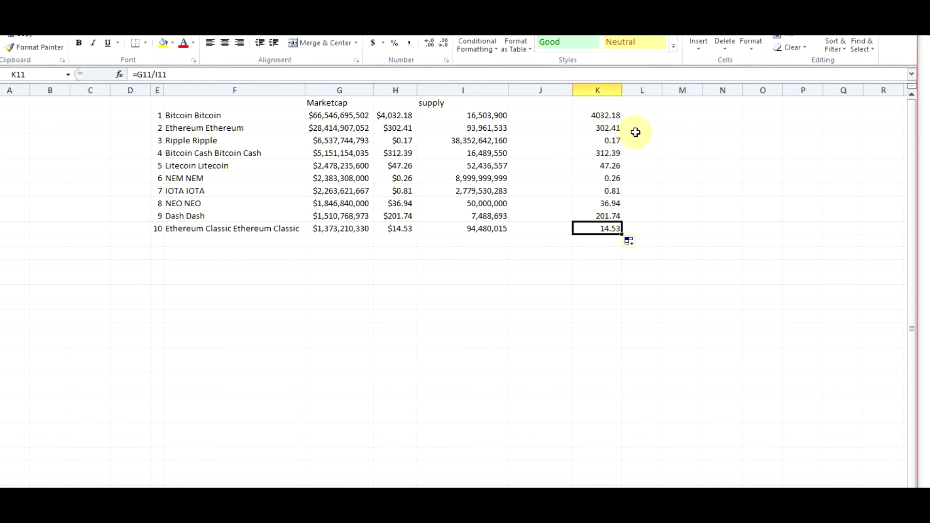
click(644, 104)
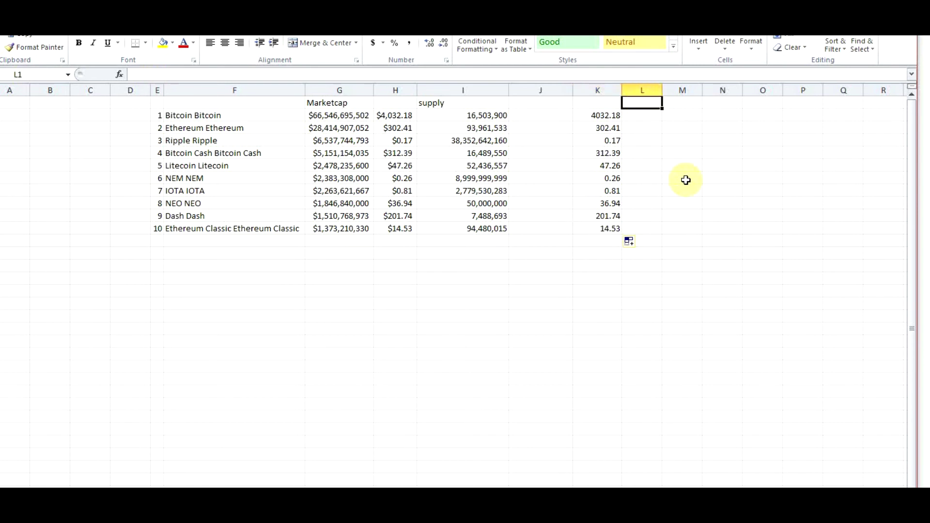
text(100000000000)
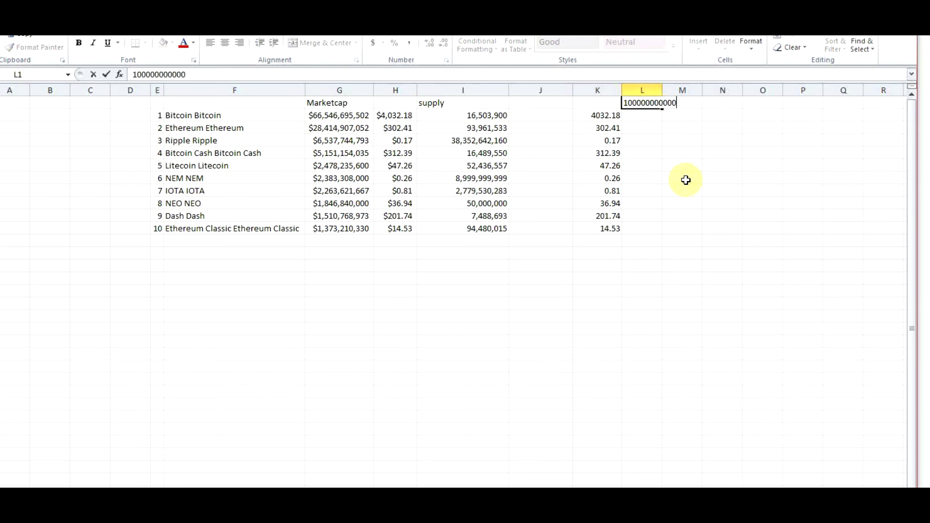
click(670, 100)
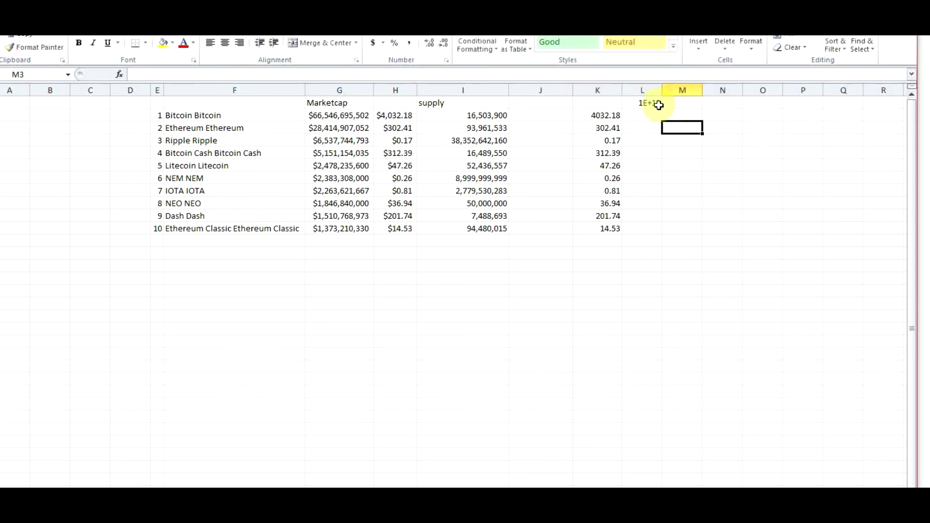
click(655, 114)
text(=100000000000/)
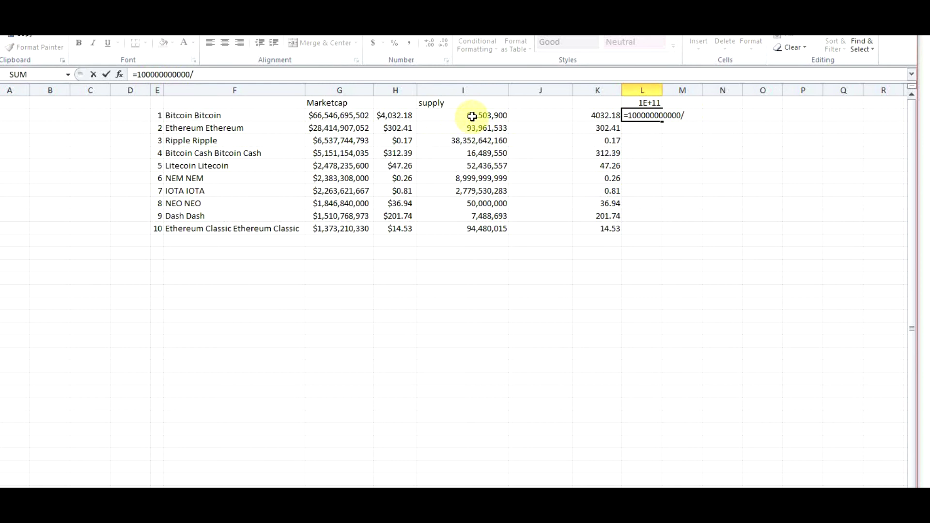
click(472, 117)
key(Return)
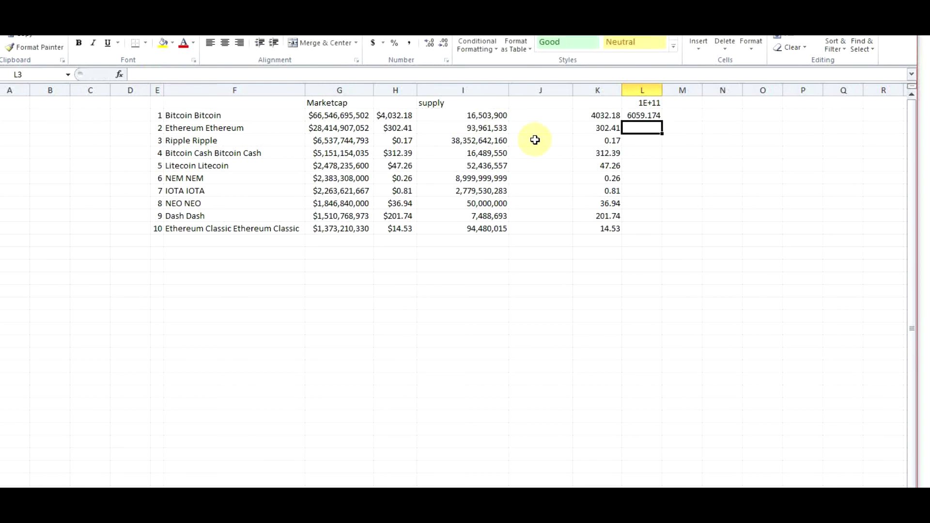
click(646, 116)
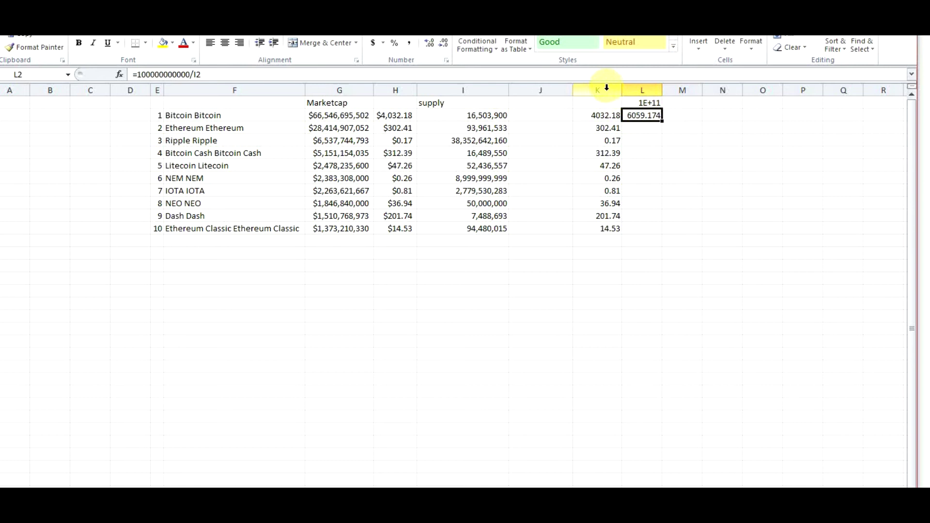
Format columns K and L as Currency.
drag(604, 90, 645, 88)
click(451, 37)
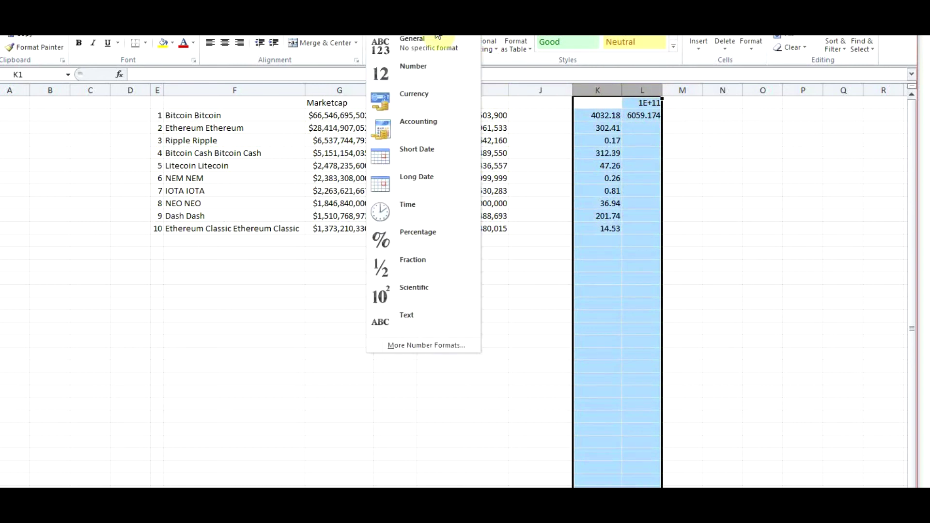
click(409, 95)
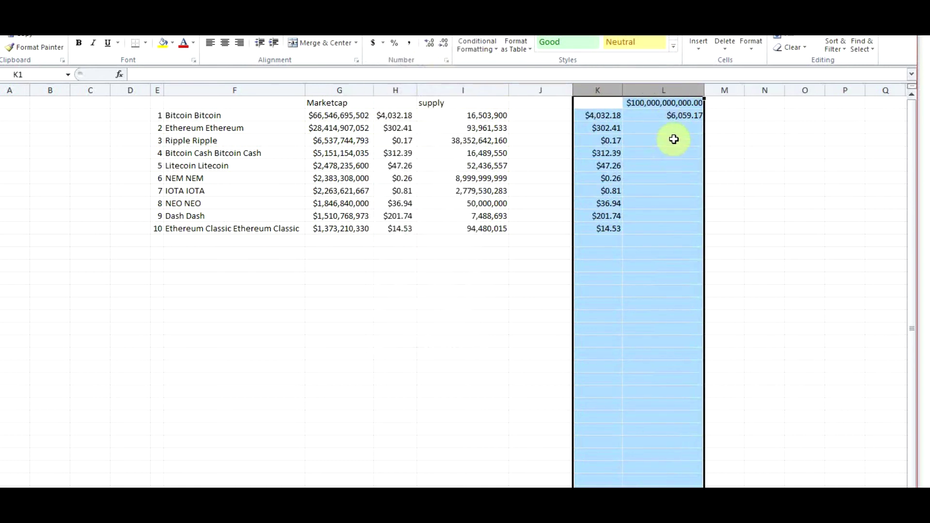
click(676, 116)
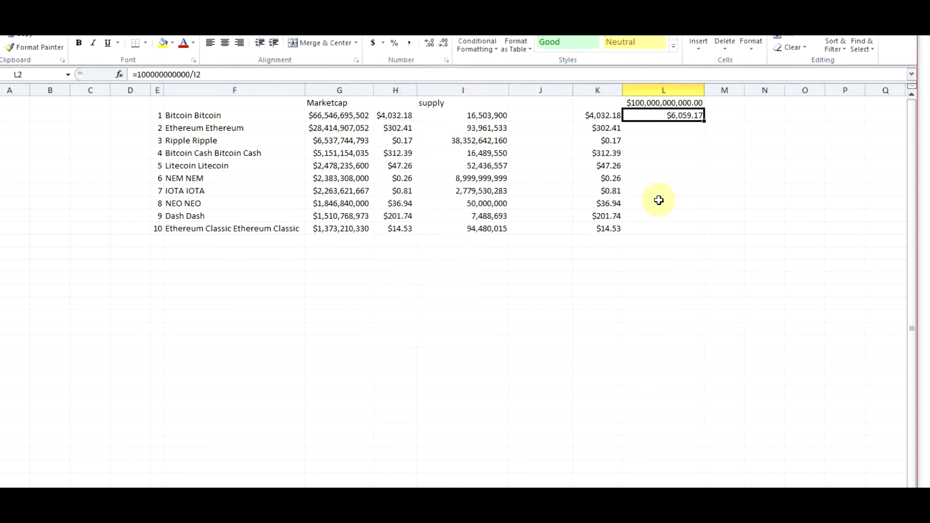
Fill the 100 billion market cap price formula in L2 down to L11 for all ten coins.
click(682, 103)
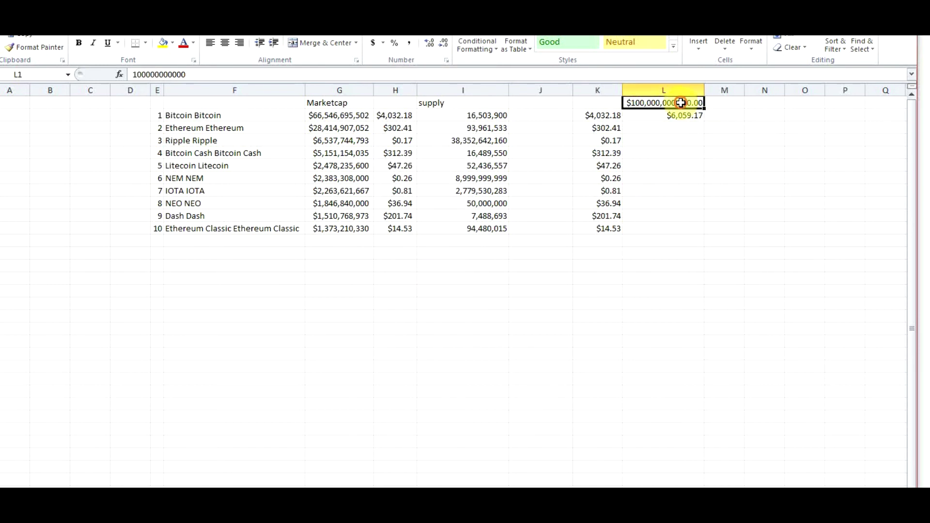
click(693, 115)
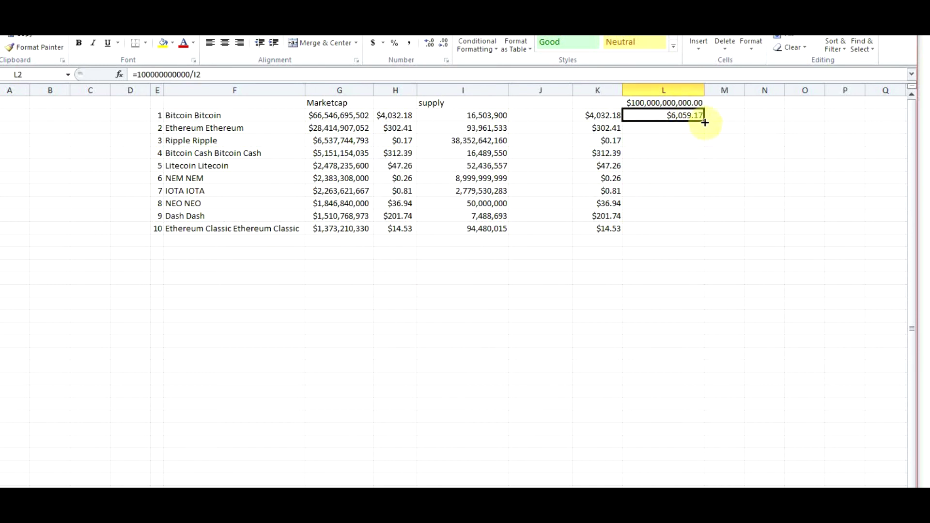
drag(705, 123, 698, 233)
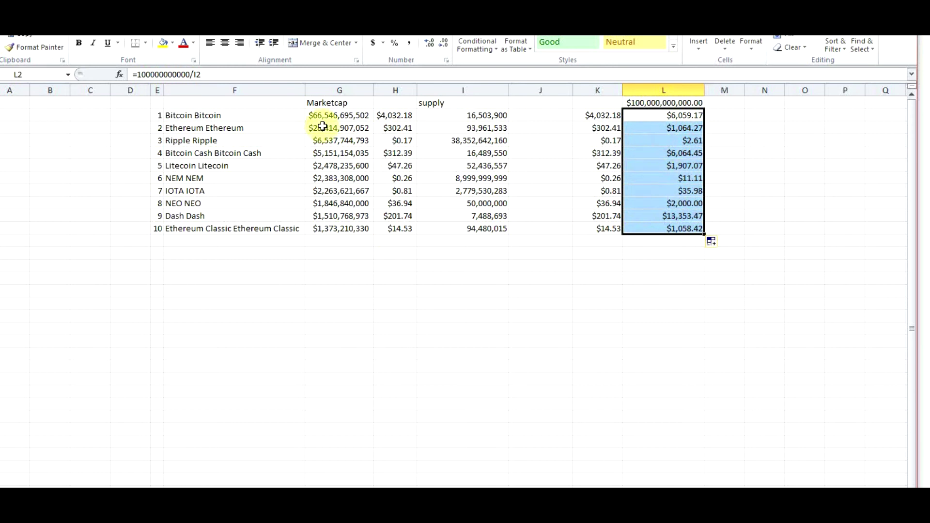
click(724, 103)
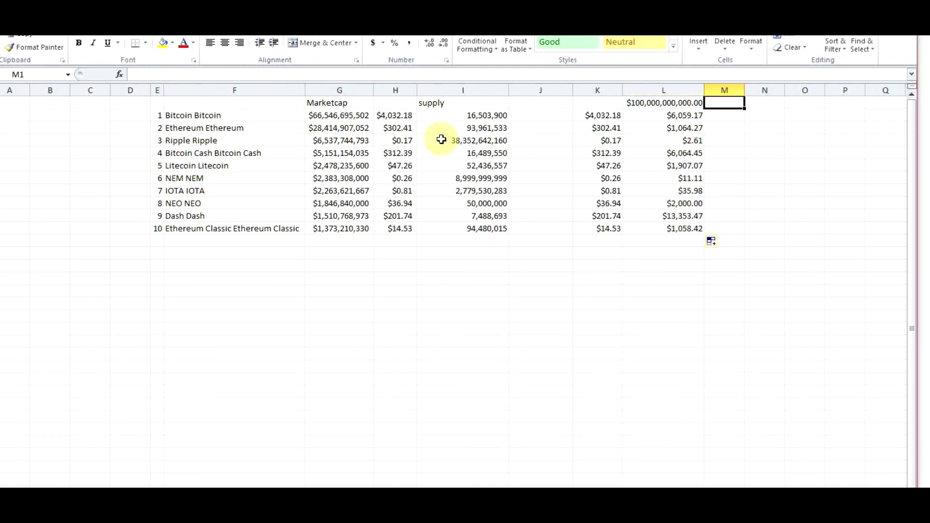
click(216, 129)
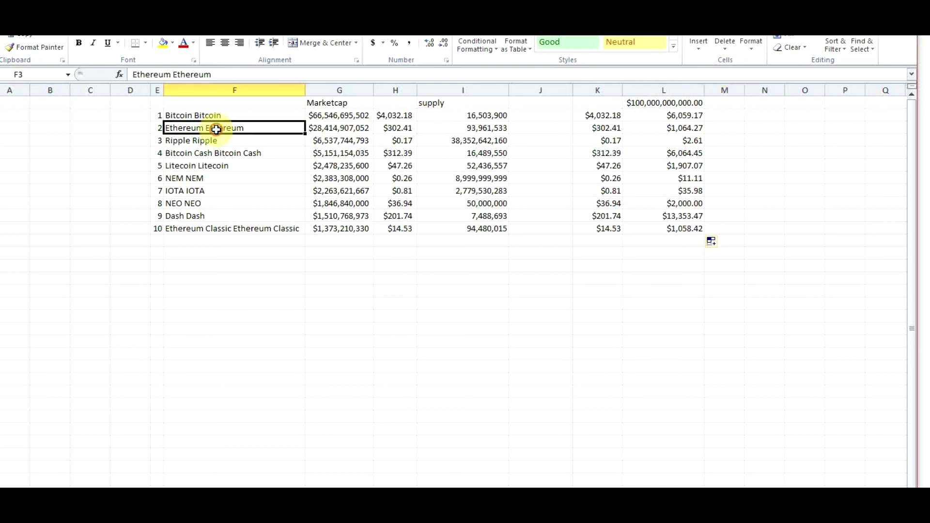
click(720, 105)
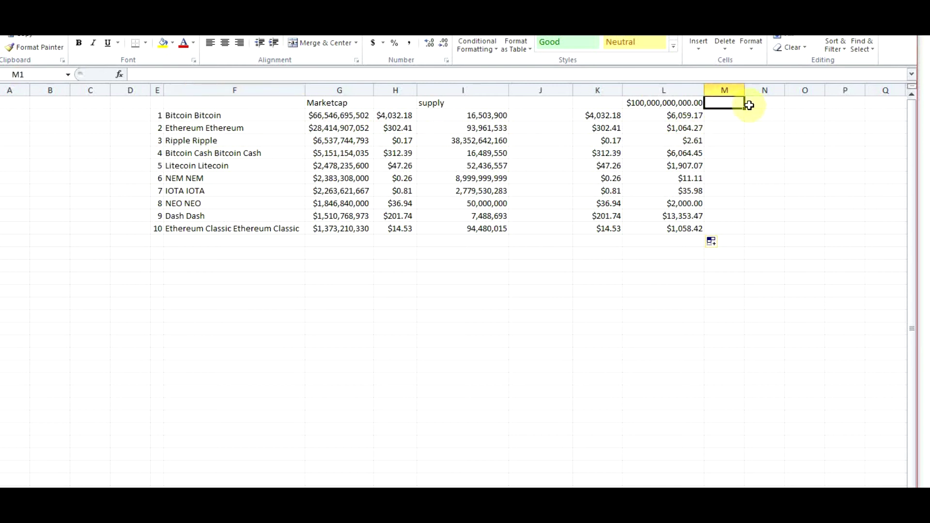
text(30000)
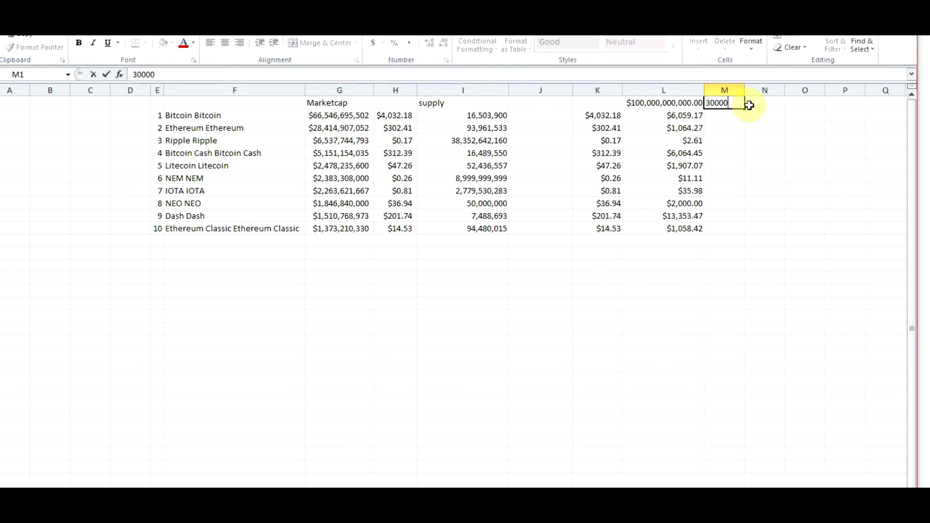
text(000000)
click(721, 140)
text(=30000000000/)
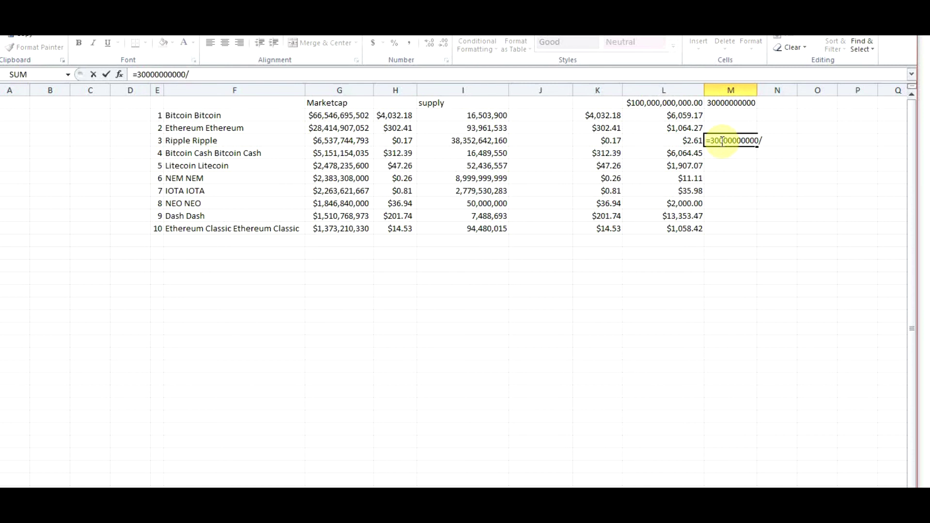
click(468, 141)
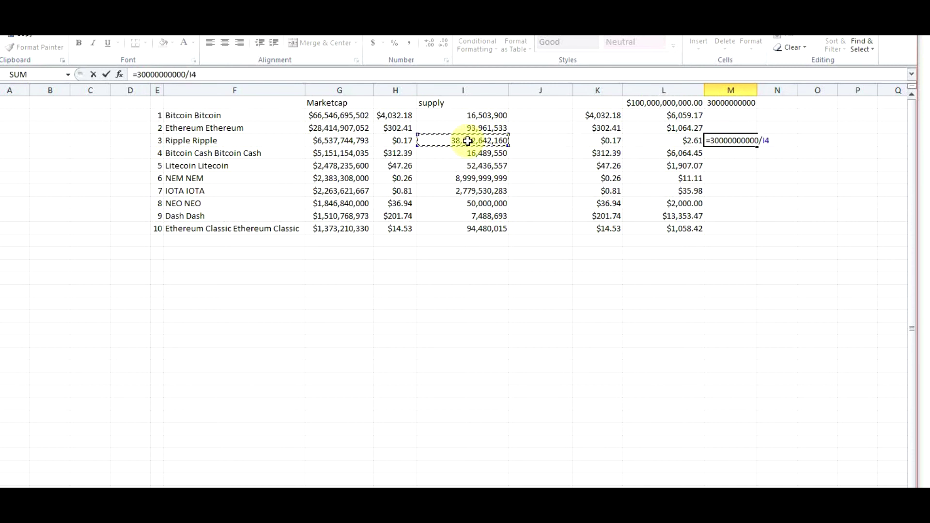
key(Return)
click(741, 141)
double_click(757, 146)
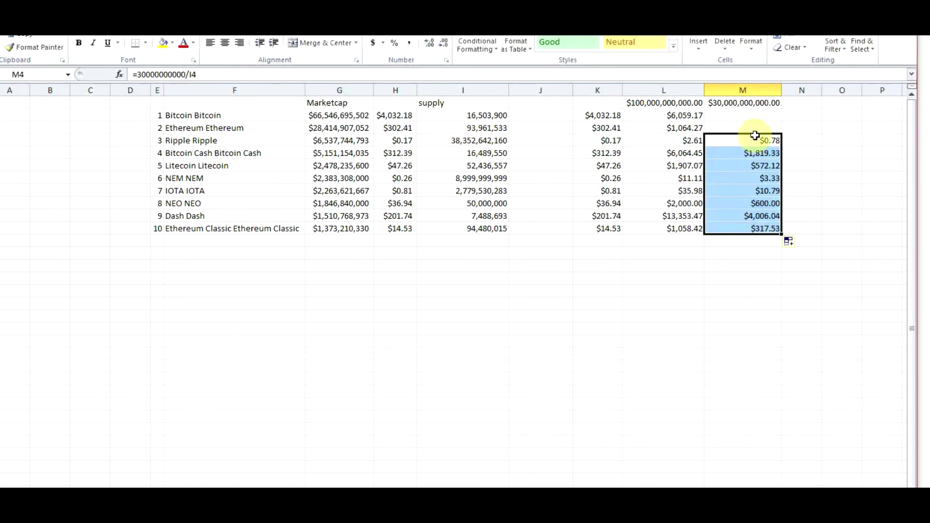
Compare the projected prices in M4:M11 with the coins' current prices in column H and Ethereum's market cap in G3.
click(754, 137)
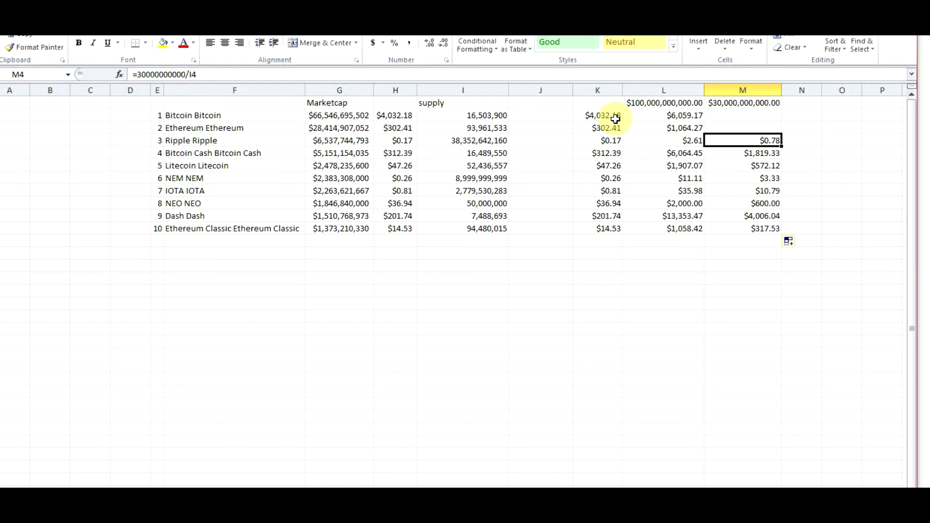
click(748, 103)
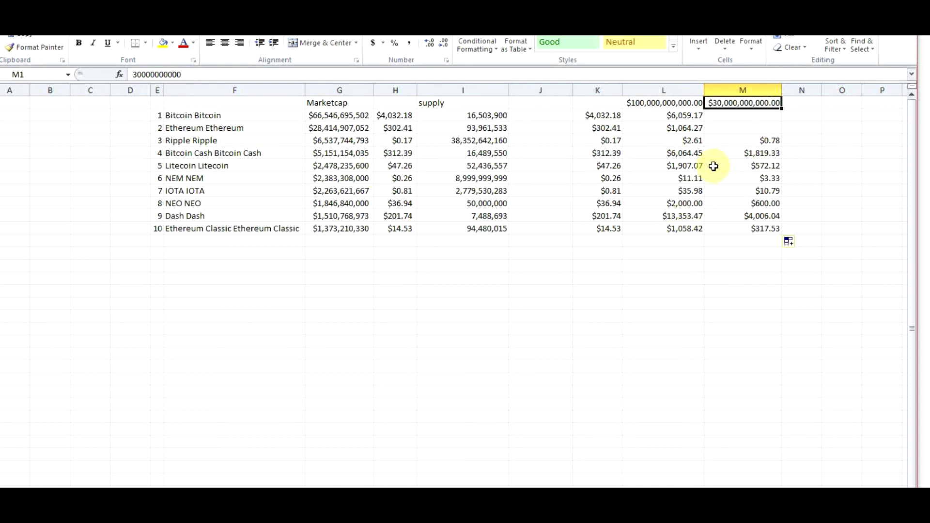
click(744, 140)
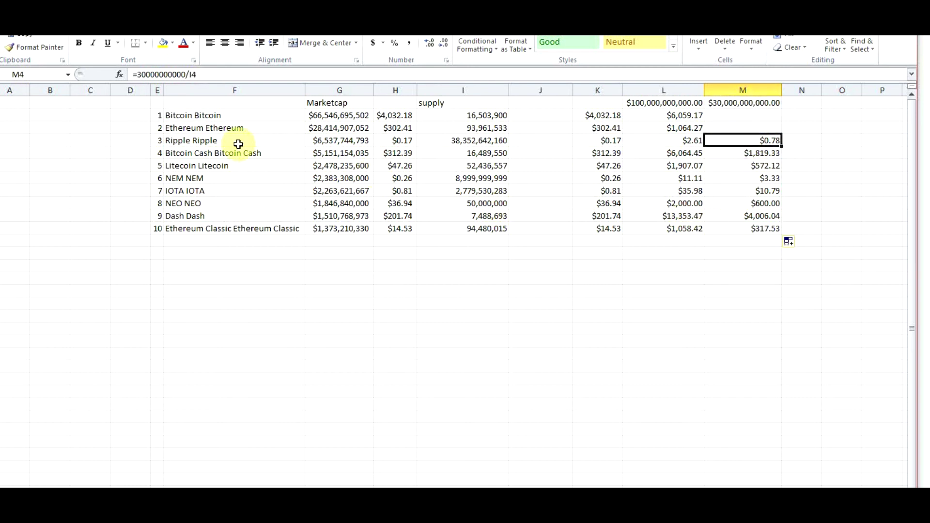
drag(769, 140, 760, 227)
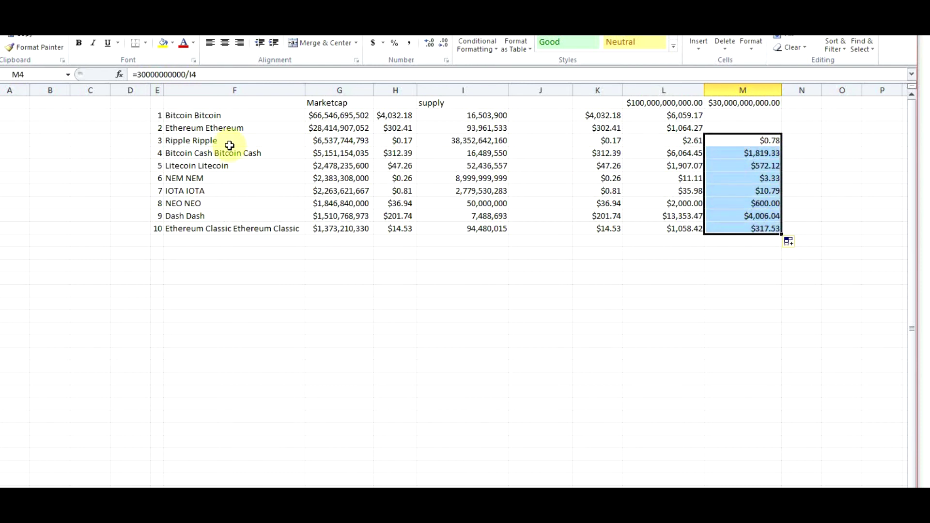
drag(228, 142, 218, 227)
drag(770, 140, 764, 227)
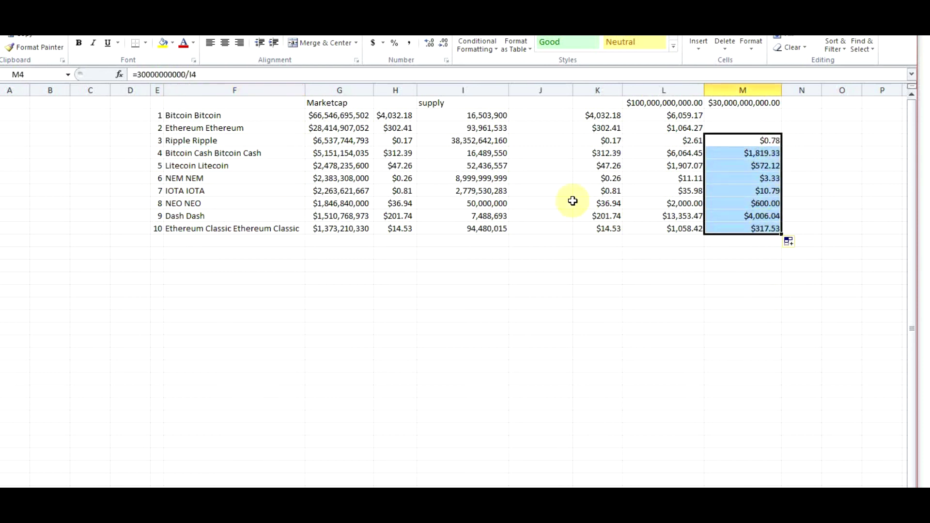
click(393, 141)
click(770, 141)
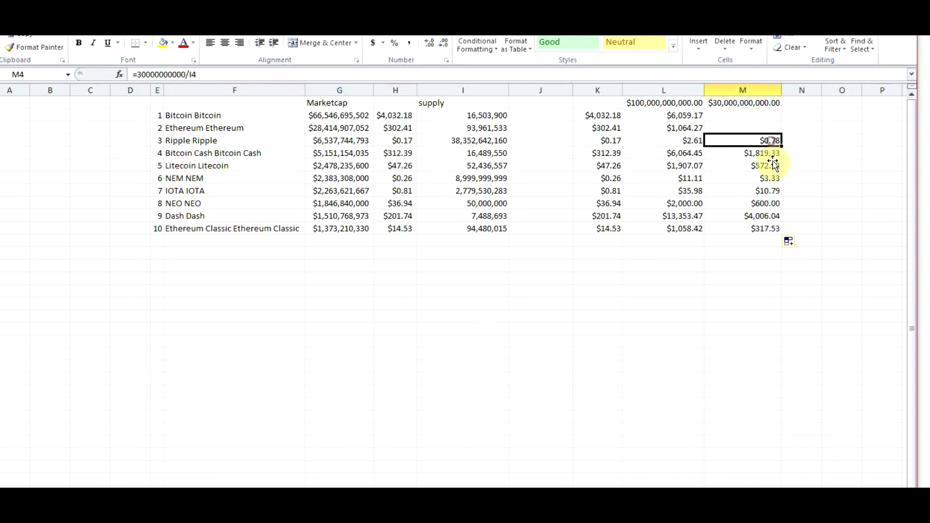
click(340, 128)
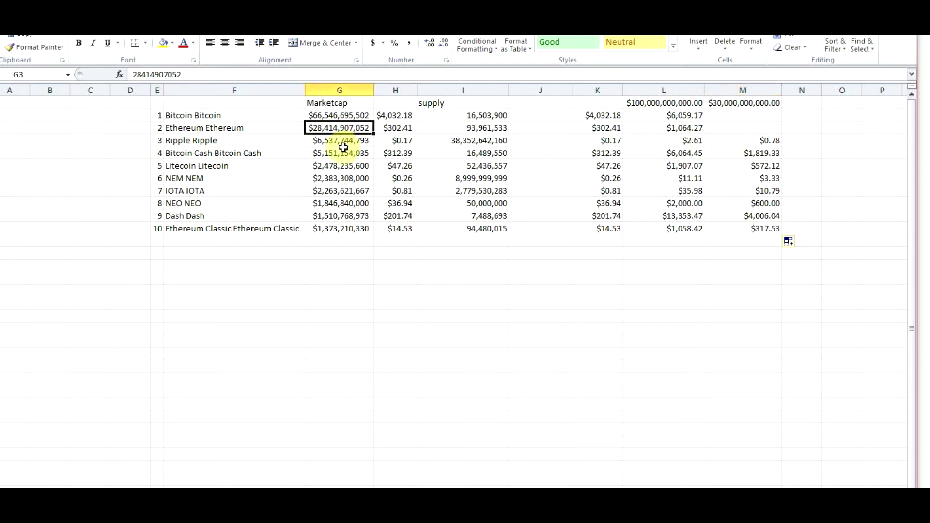
click(399, 141)
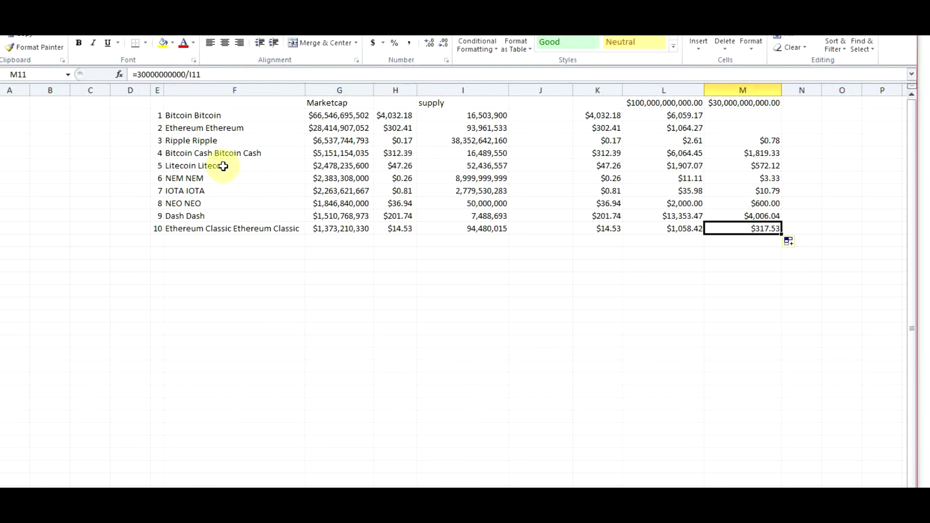
click(226, 154)
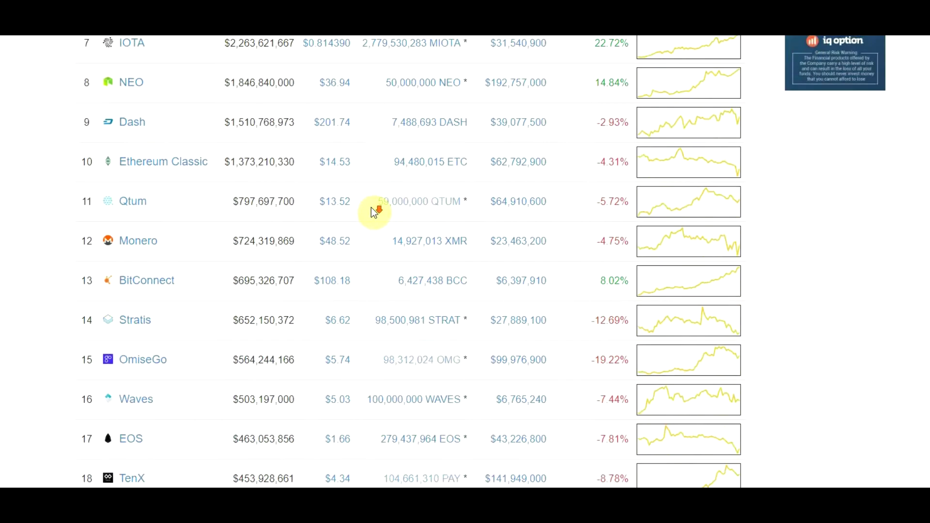
On the web page listing coins by market cap, copy the rows from Qtum at rank 11 through BitcoinDark at rank 60.
scroll(373, 212, down, 10)
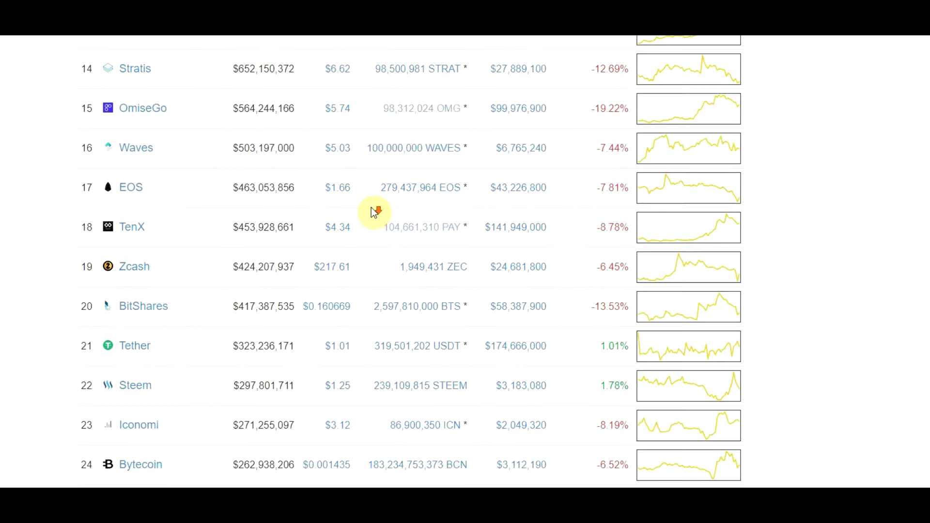
scroll(373, 212, down, 20)
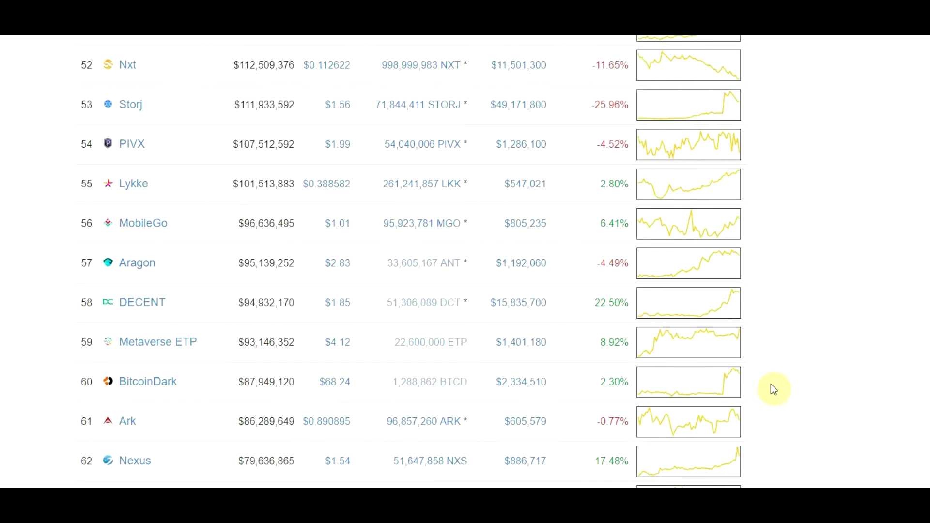
drag(772, 388, 83, 206)
right_click(88, 211)
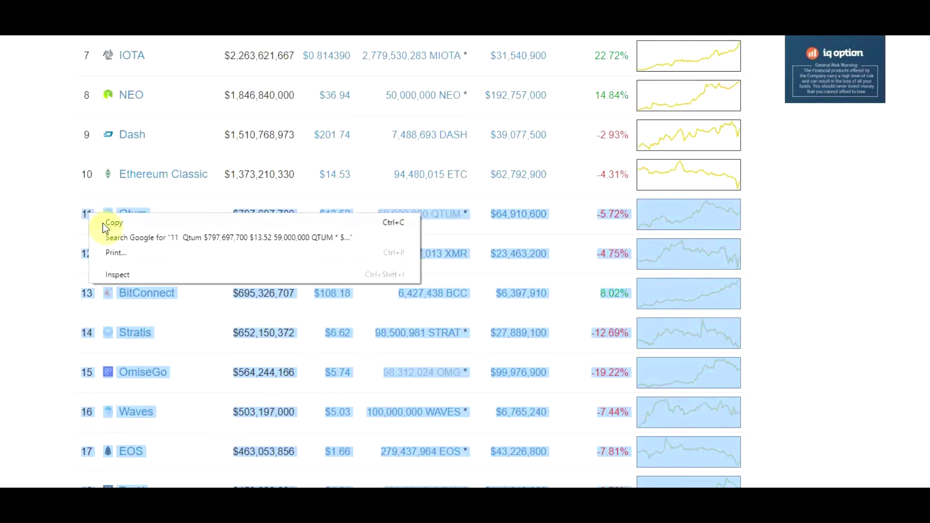
click(102, 223)
Switch back to Excel and paste the copied coin rows starting at E13.
key(alt+Tab)
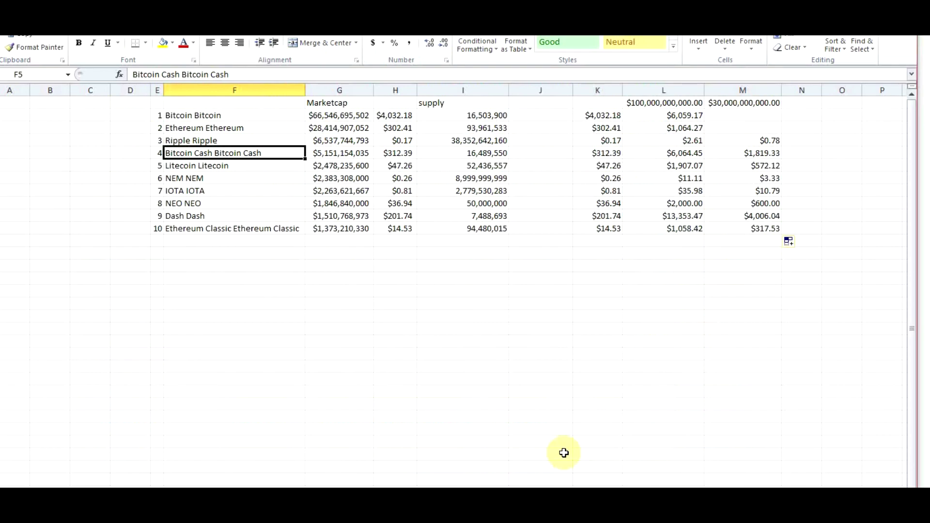
click(157, 253)
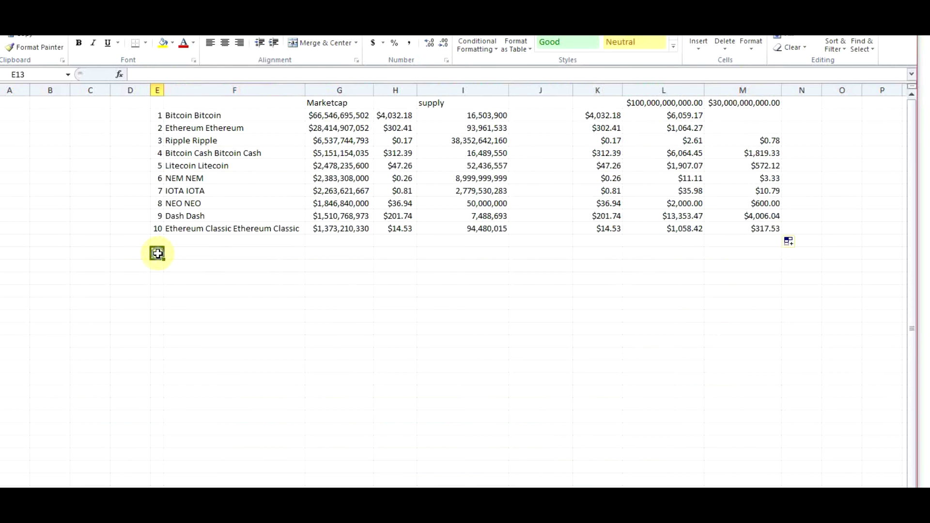
right_click(158, 253)
click(202, 307)
Delete the pasted volume, percent change and sparkline data in columns J to L from row 13 down.
click(524, 307)
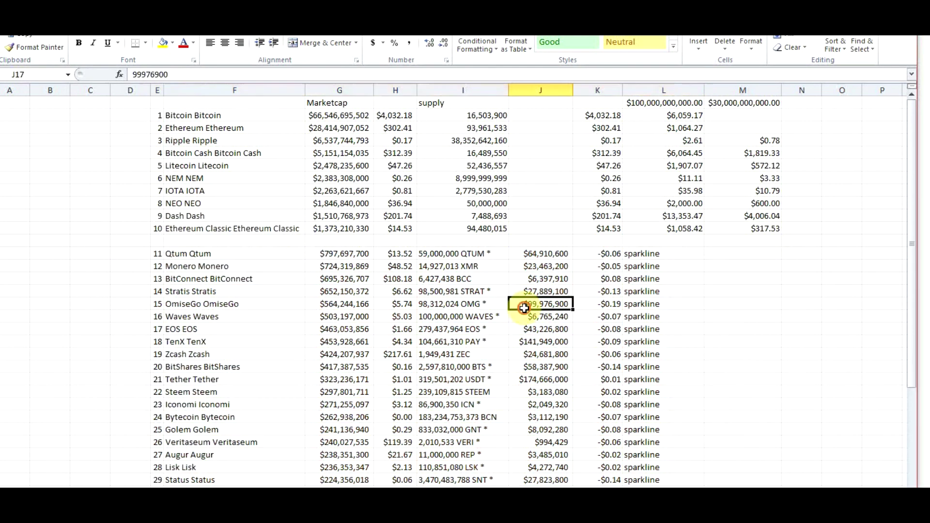
drag(533, 252, 636, 253)
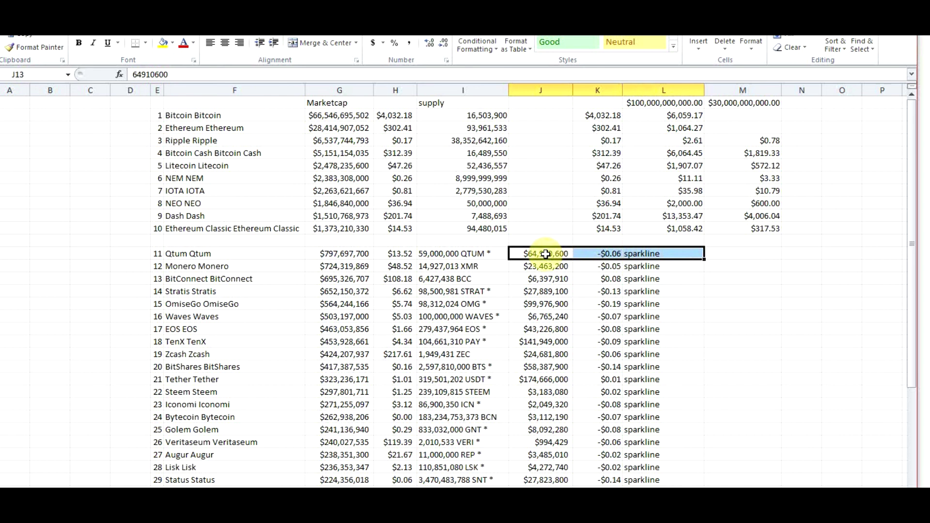
drag(546, 254, 654, 416)
drag(630, 489, 630, 490)
key(Delete)
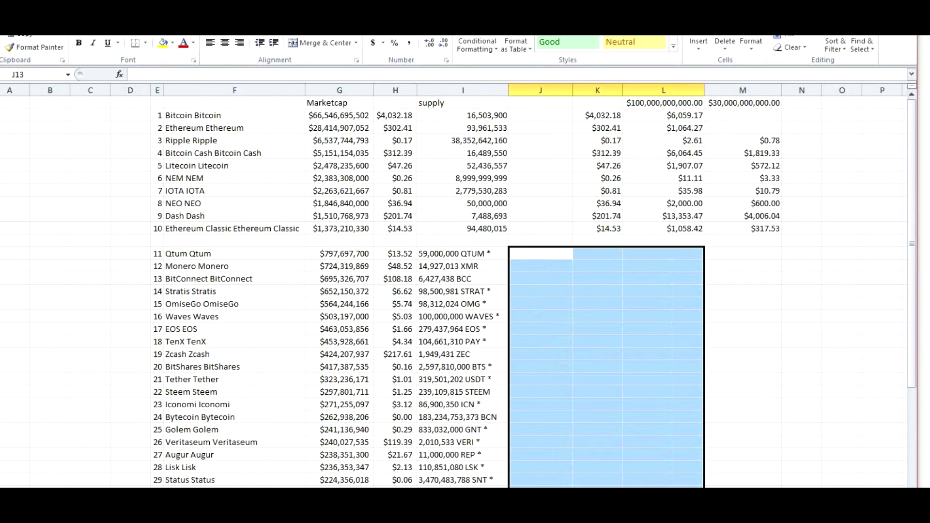
Strip the ticker names and asterisks from the pasted supply values in column I, starting with I13, leaving only numbers.
click(485, 253)
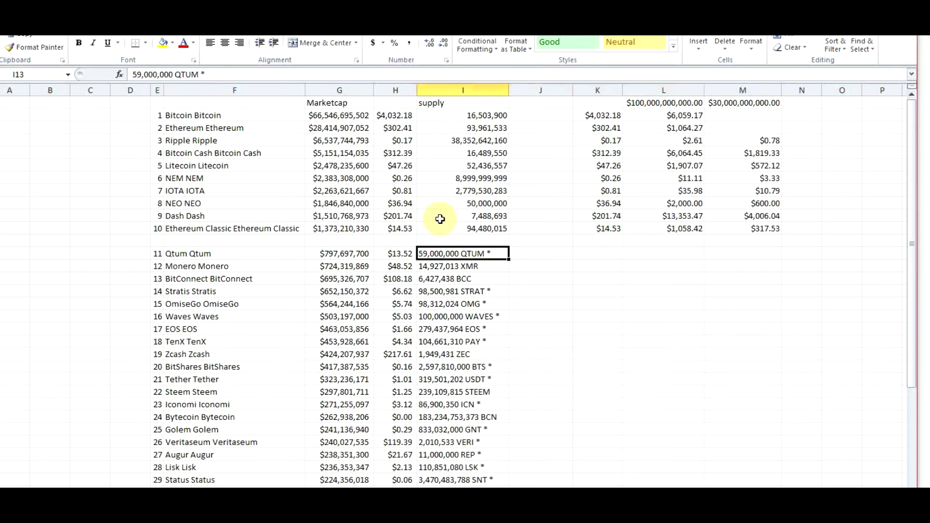
drag(175, 74, 285, 76)
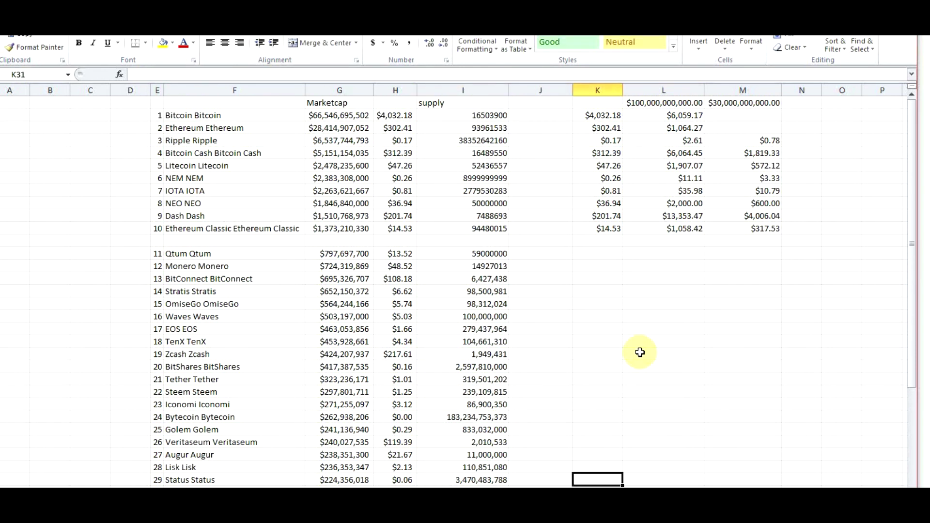
Fill K11's price formula down column K for the pasted coins and clear K12 in the blank row.
click(609, 228)
drag(624, 233, 618, 173)
scroll(605, 252, up, 20)
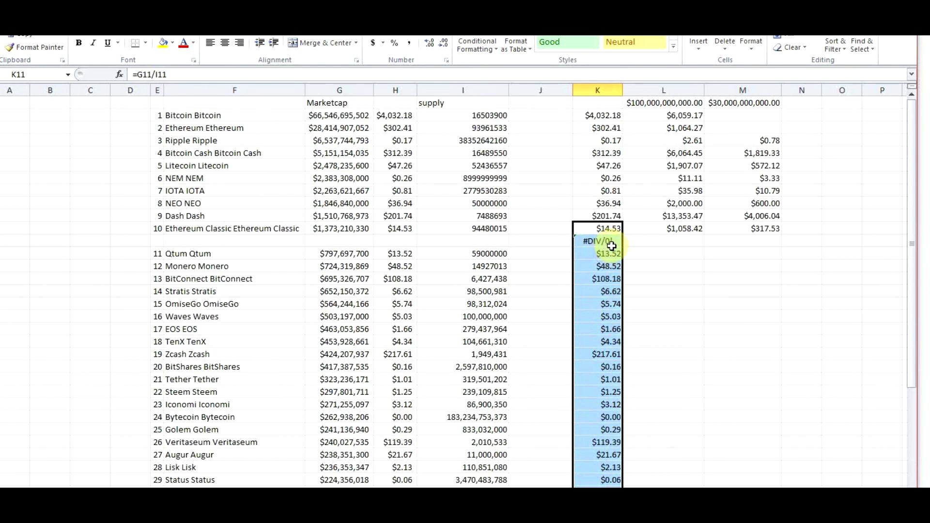
click(615, 257)
click(609, 240)
key(Delete)
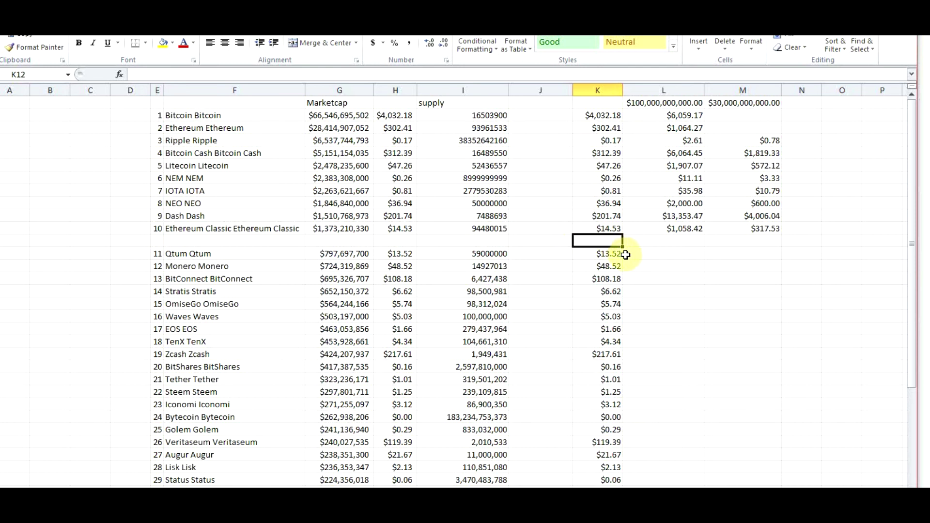
Try to fill L11's 100 billion market cap price formula down column L for the pasted coins.
click(614, 256)
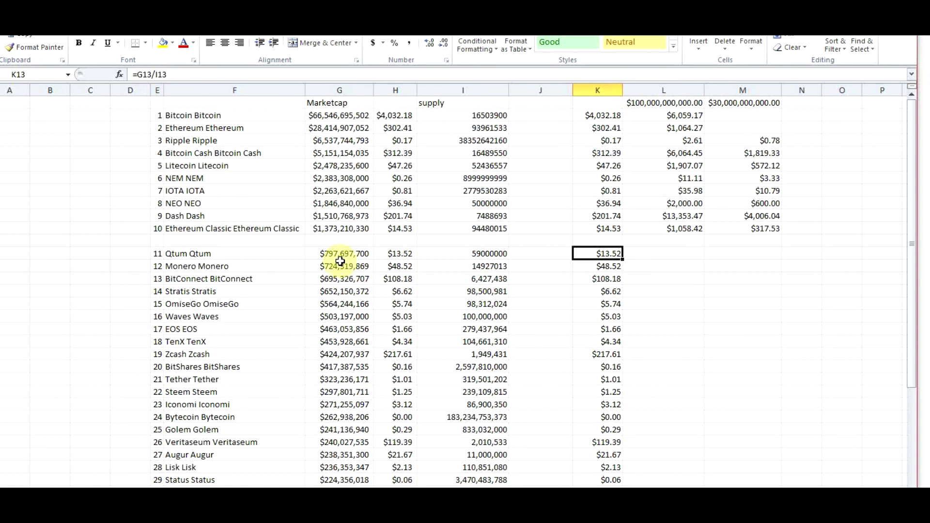
click(697, 228)
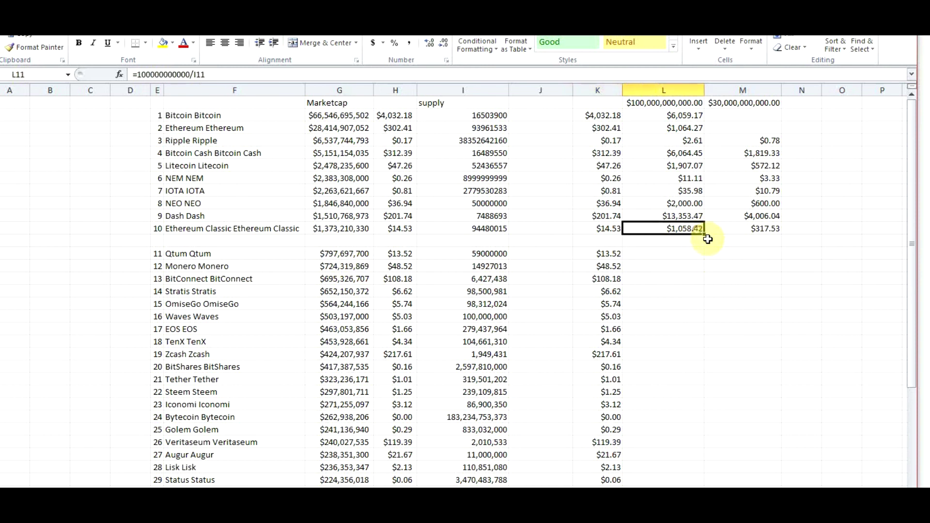
double_click(707, 241)
click(725, 325)
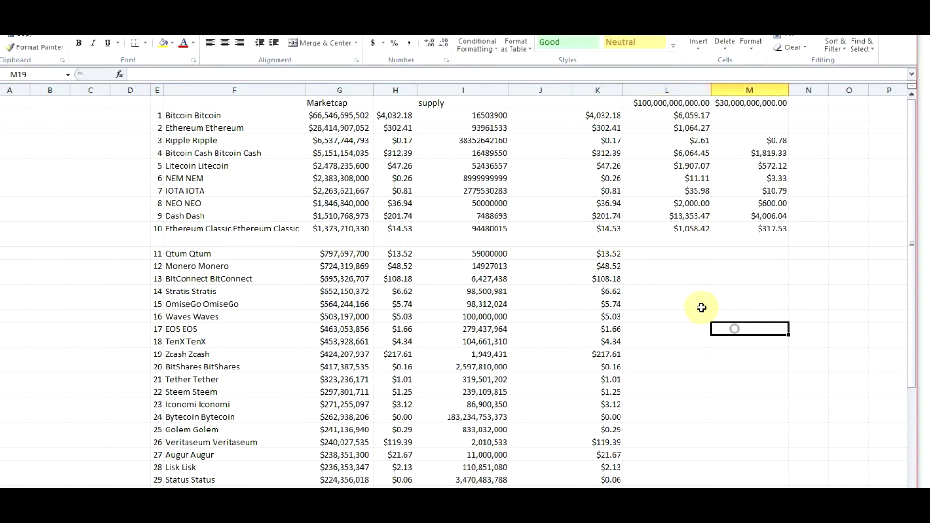
click(356, 216)
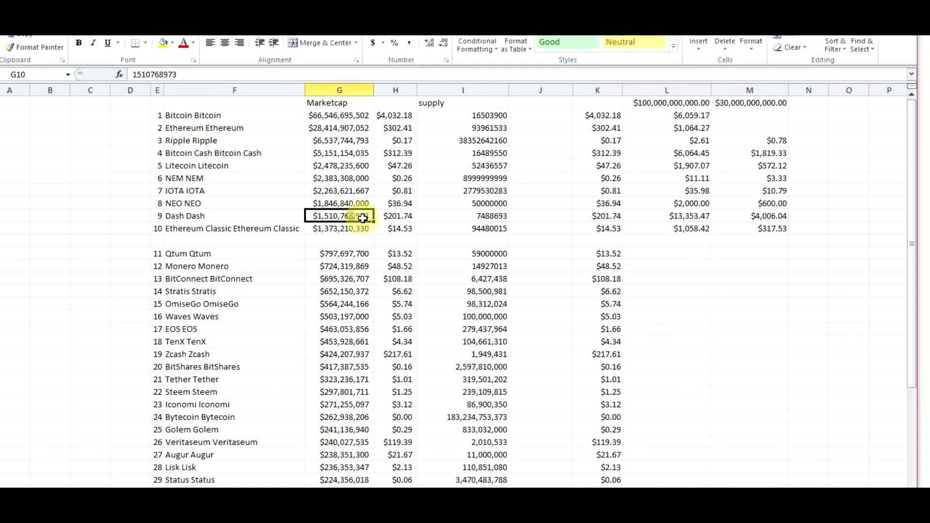
click(669, 240)
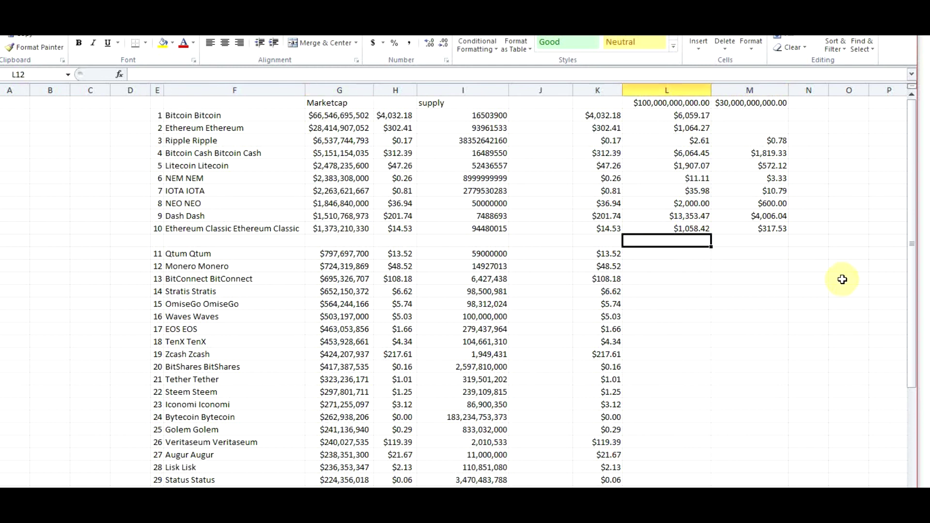
text(1,)
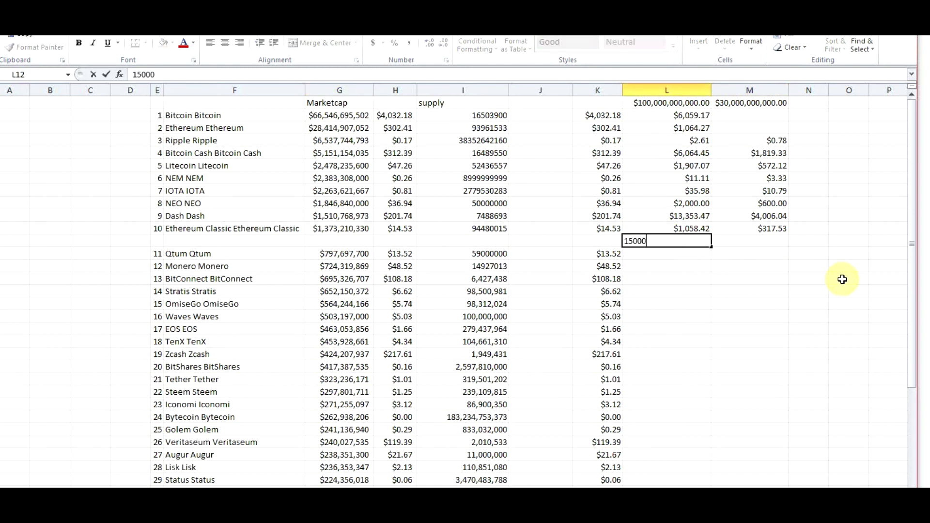
text(500,000,000)
key(Return)
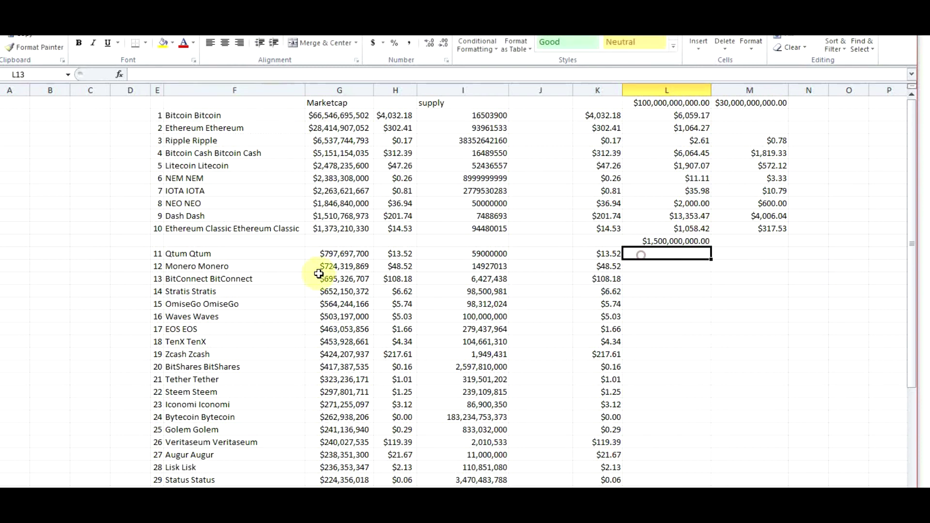
scroll(318, 263, down, 2)
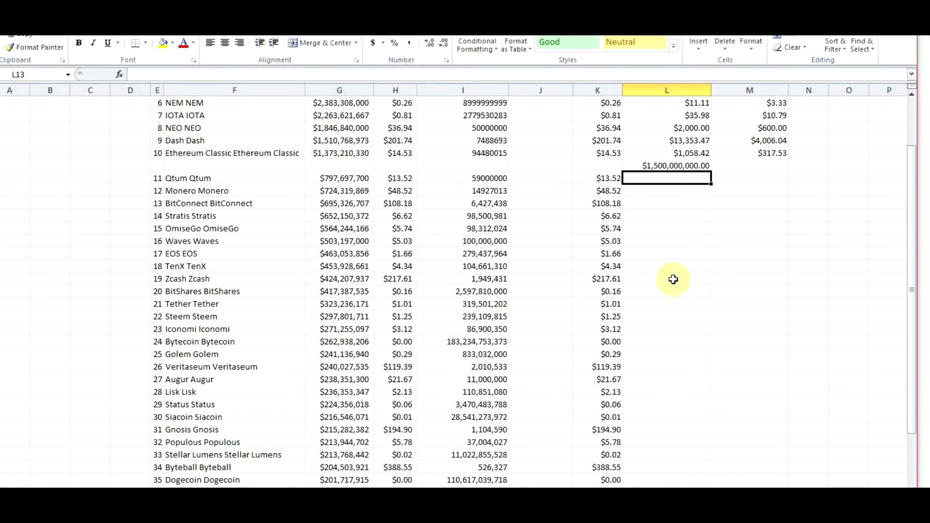
scroll(673, 280, up, 2)
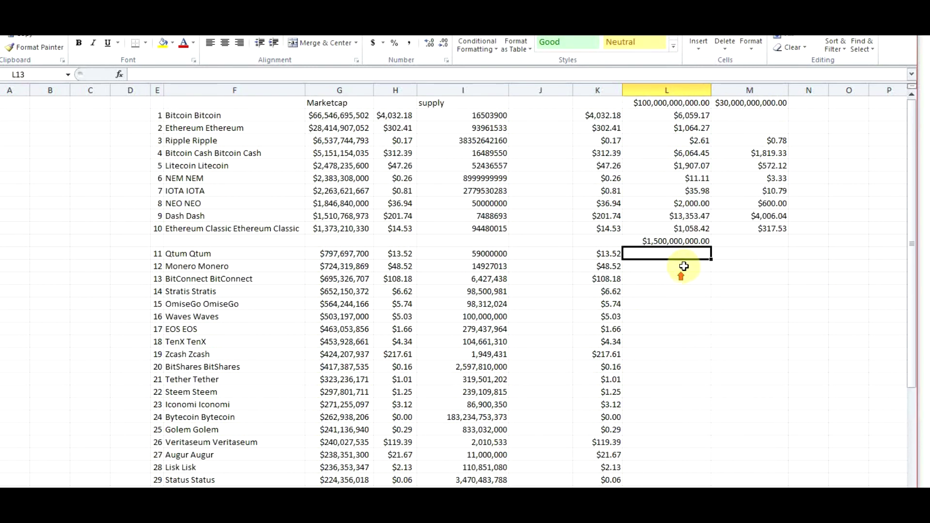
double_click(642, 253)
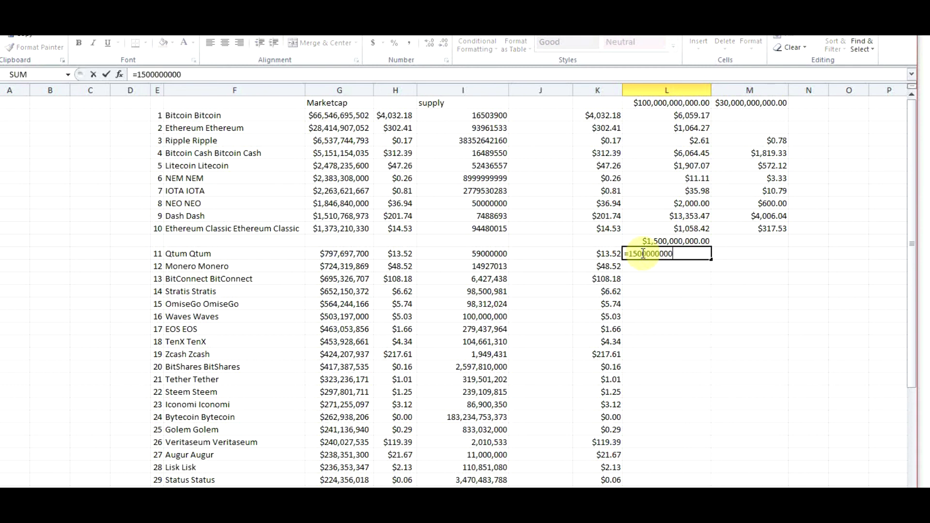
text(/)
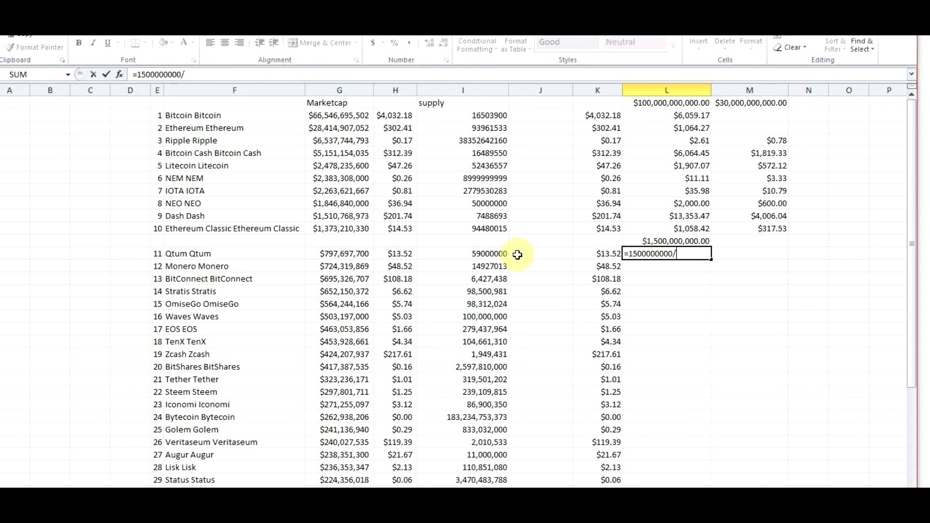
click(484, 253)
key(Return)
click(693, 254)
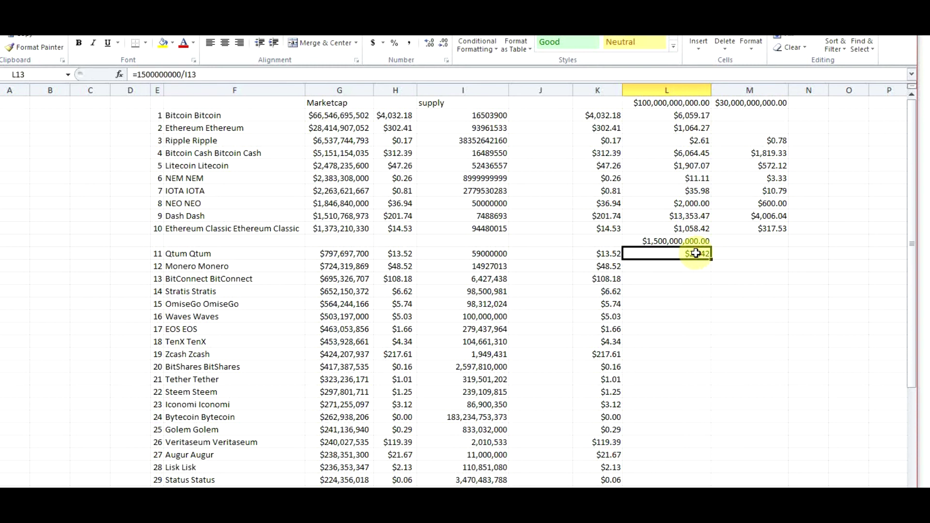
drag(711, 260, 698, 486)
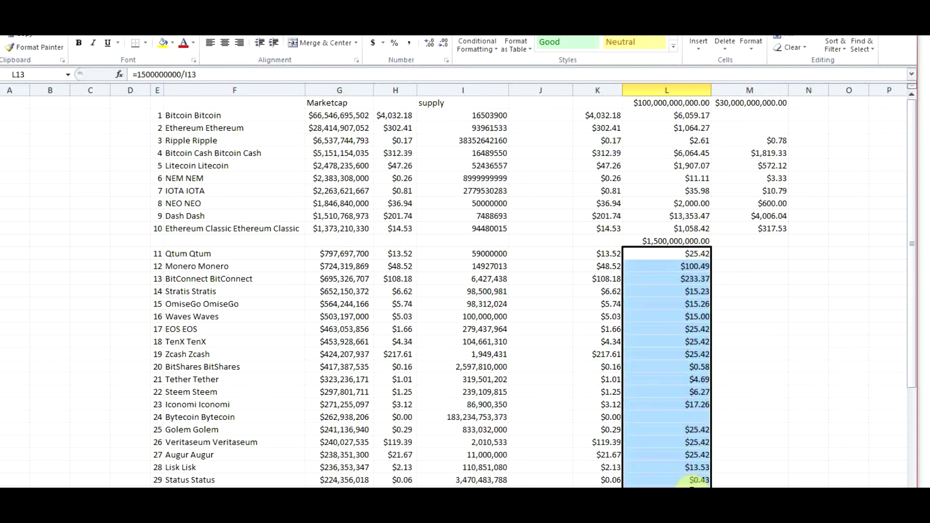
scroll(669, 280, down, 1)
Apply the Good cell style to the hypothetical market caps in L12, L1 and M1.
click(676, 204)
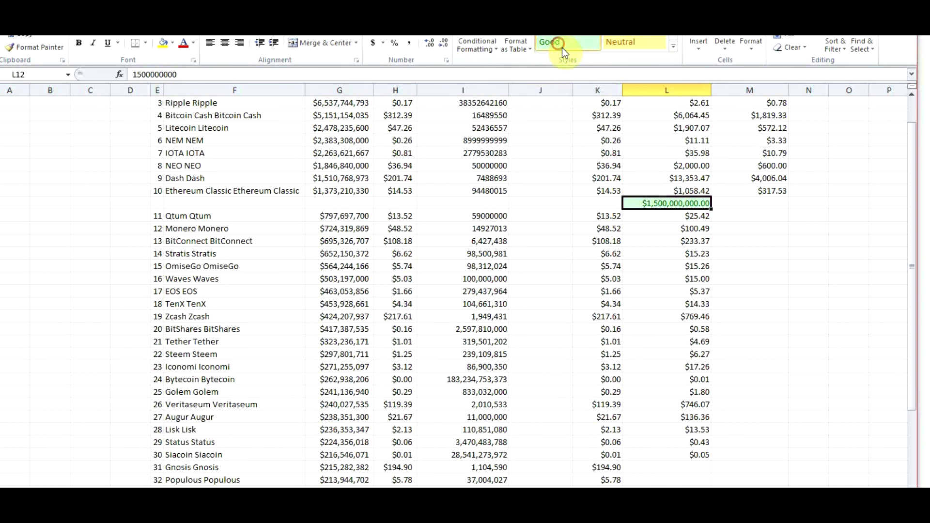
click(557, 42)
scroll(635, 184, up, 3)
click(666, 103)
click(566, 45)
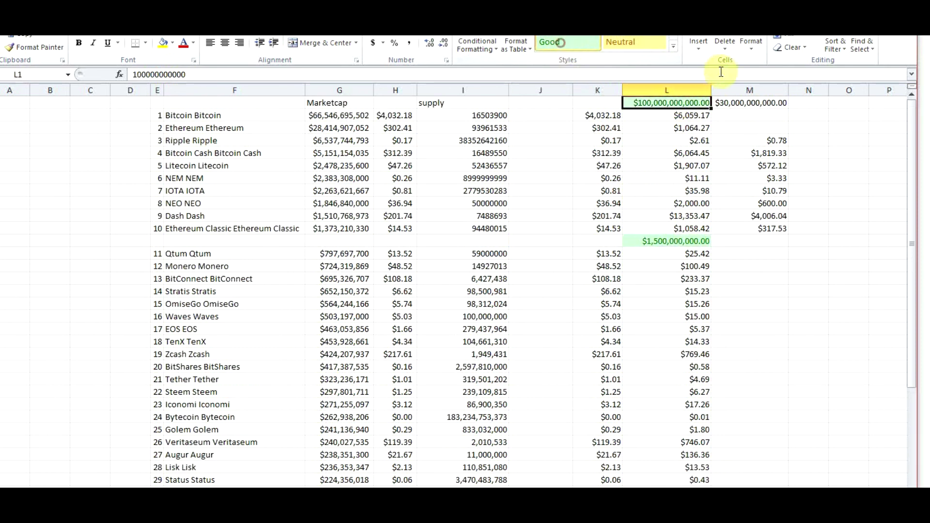
click(732, 103)
click(575, 45)
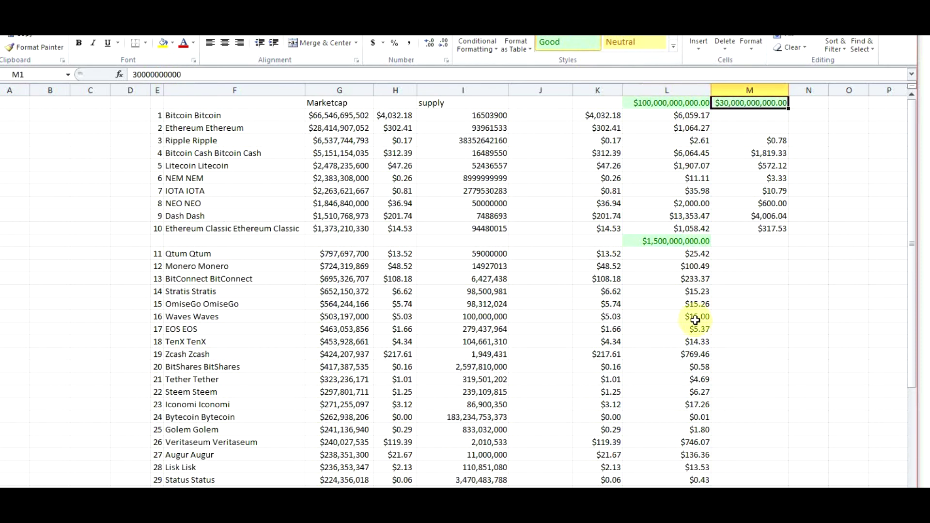
Insert a blank row 33 between Siacoin and Gnosis.
scroll(695, 318, down, 2)
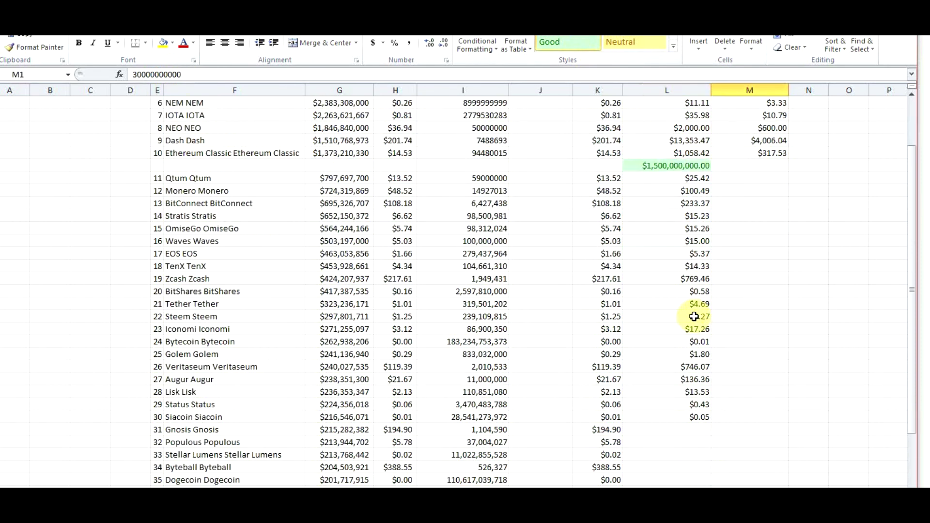
click(678, 180)
click(691, 417)
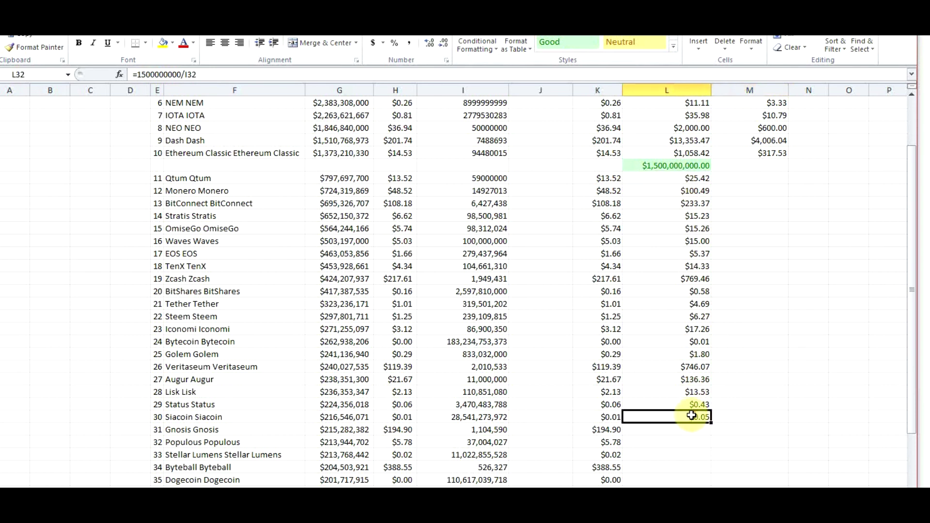
scroll(737, 232, down, 2)
right_click(2, 351)
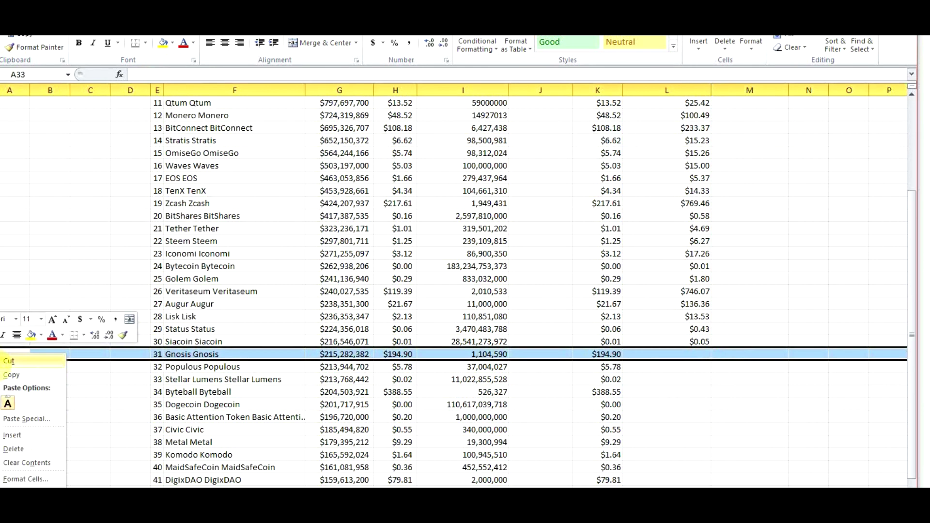
click(13, 435)
click(611, 354)
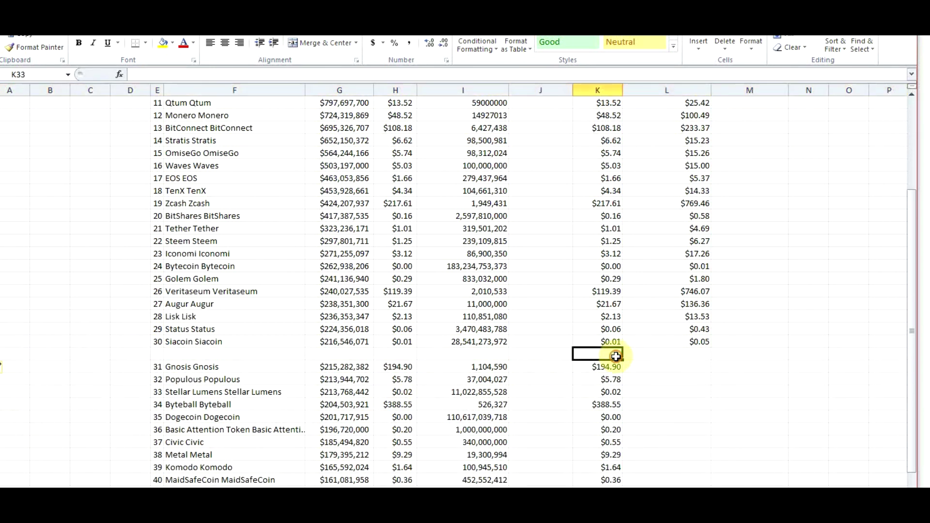
click(664, 355)
click(611, 354)
click(683, 355)
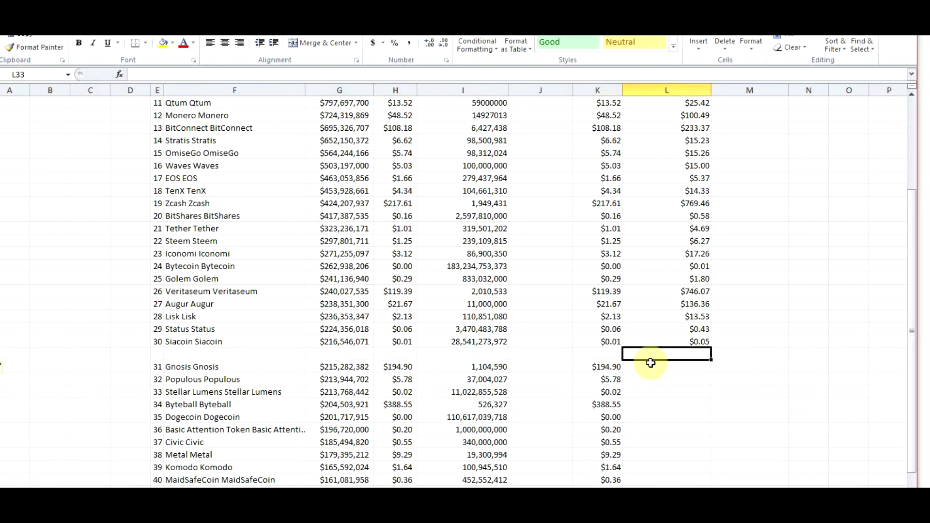
text(1000000000)
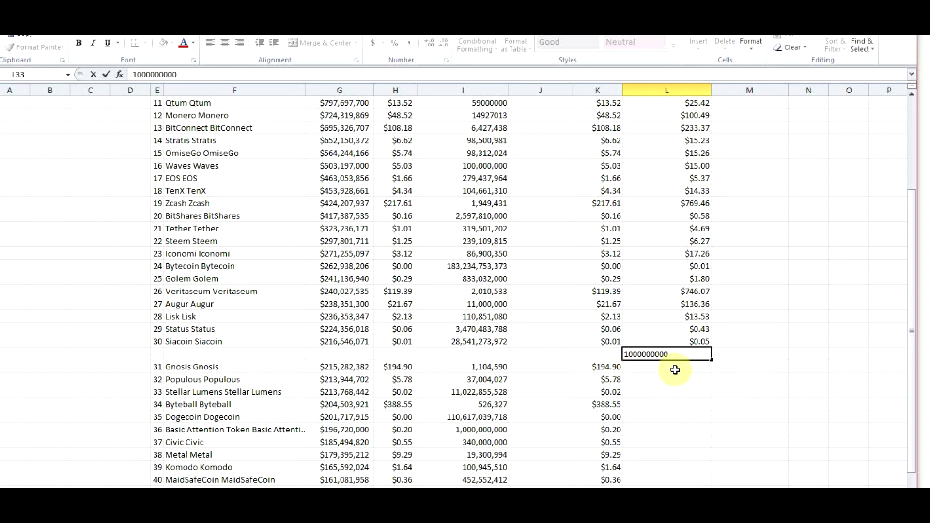
key(ctrl+Return)
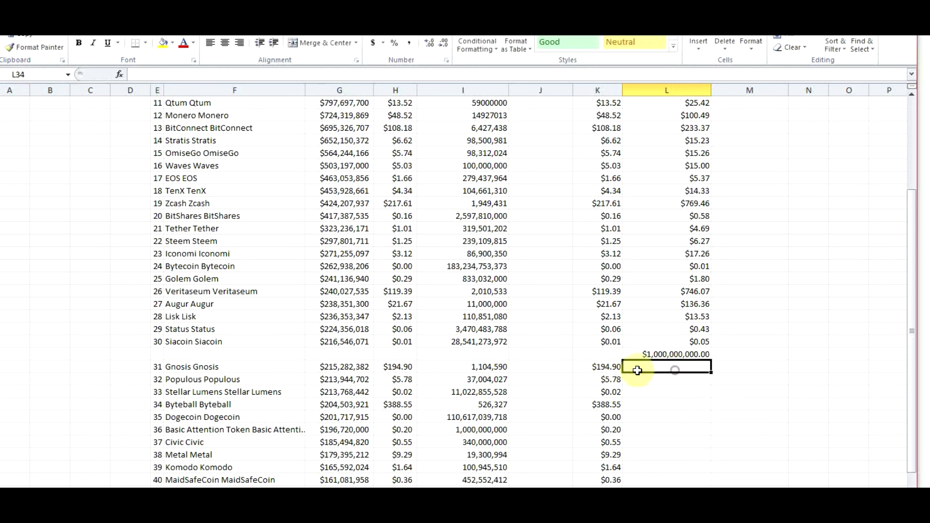
Insert a blank row 49 between Decred and MCAP.
click(355, 370)
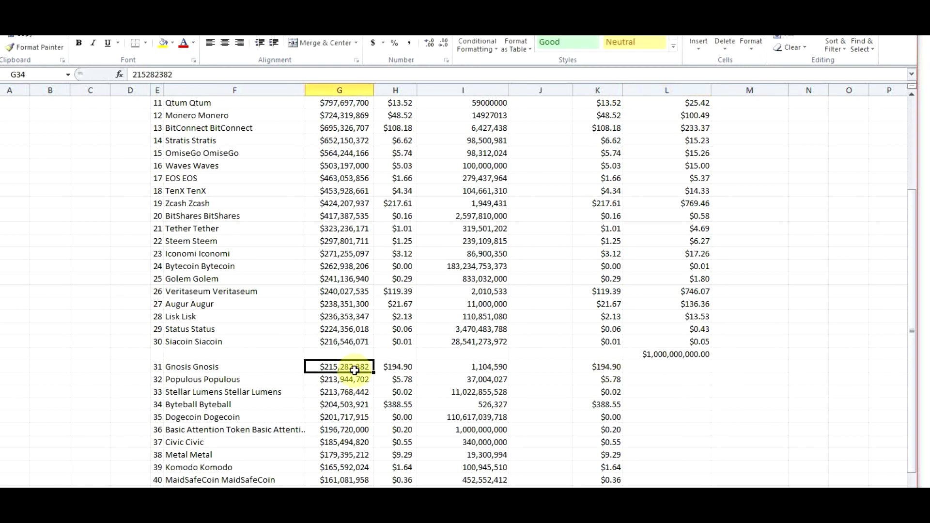
scroll(352, 380, down, 2)
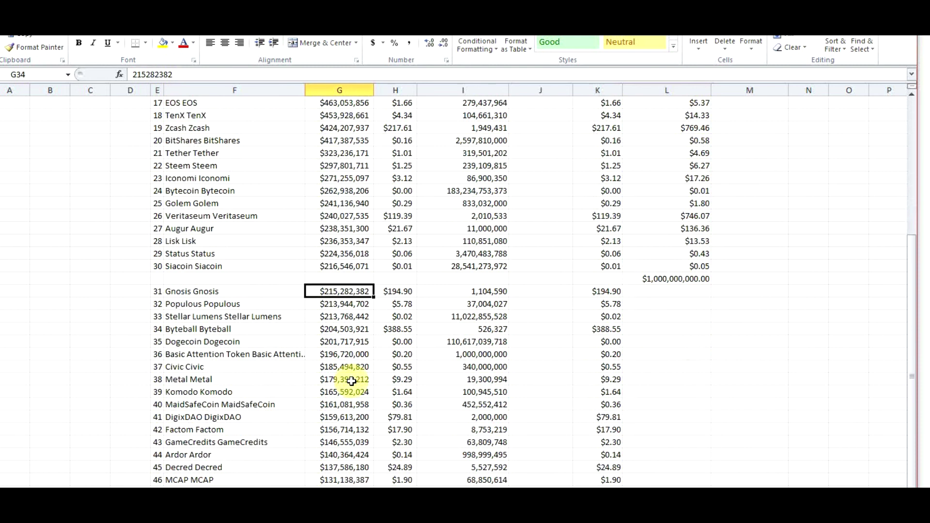
scroll(352, 382, down, 1)
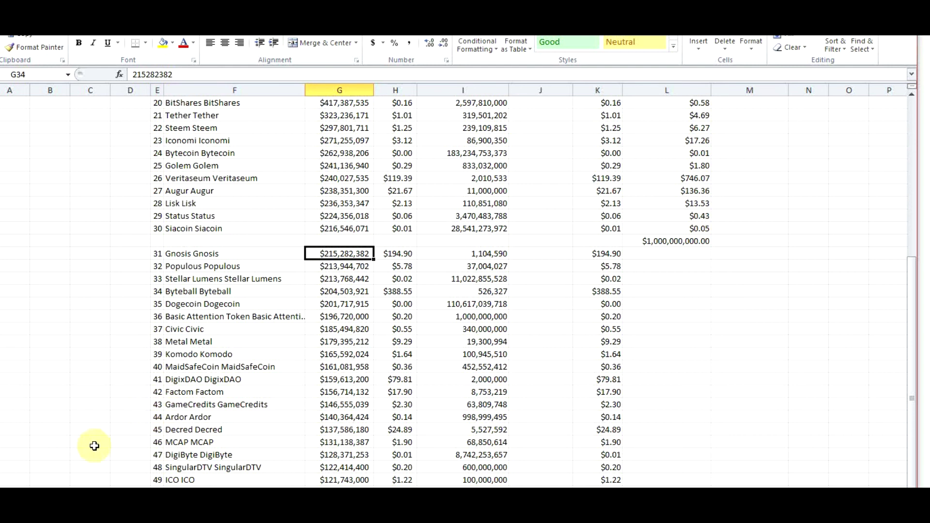
click(1, 442)
right_click(1, 442)
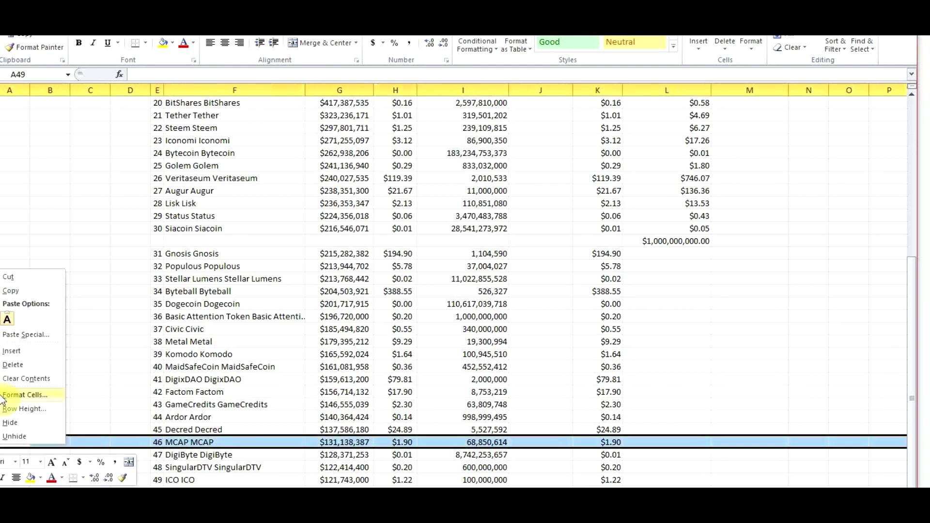
click(14, 352)
Enter a hypothetical market cap of 500000000 in L49, in the blank row above MCAP.
click(662, 441)
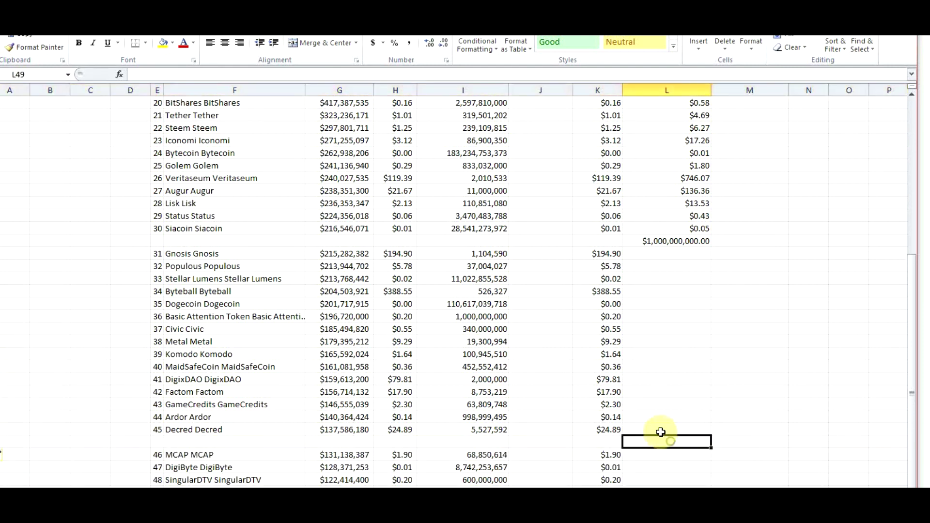
text(500000000)
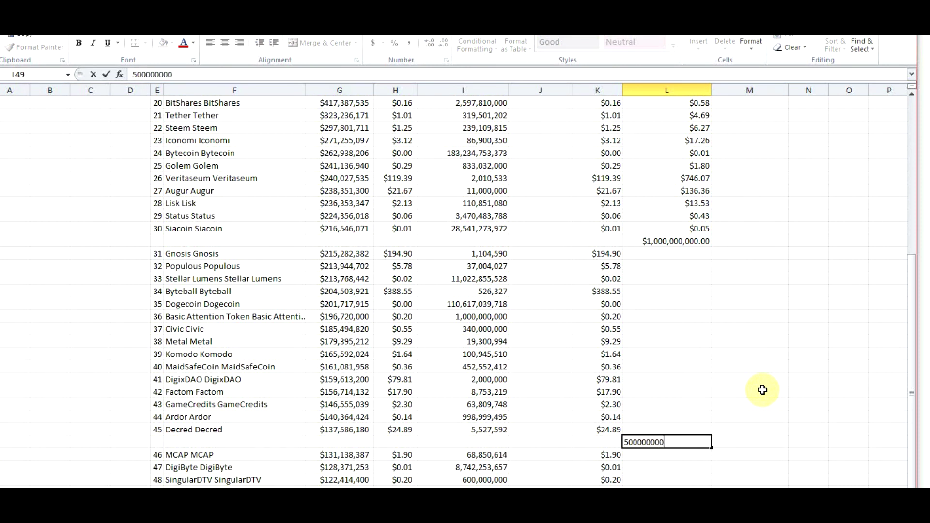
key(Return)
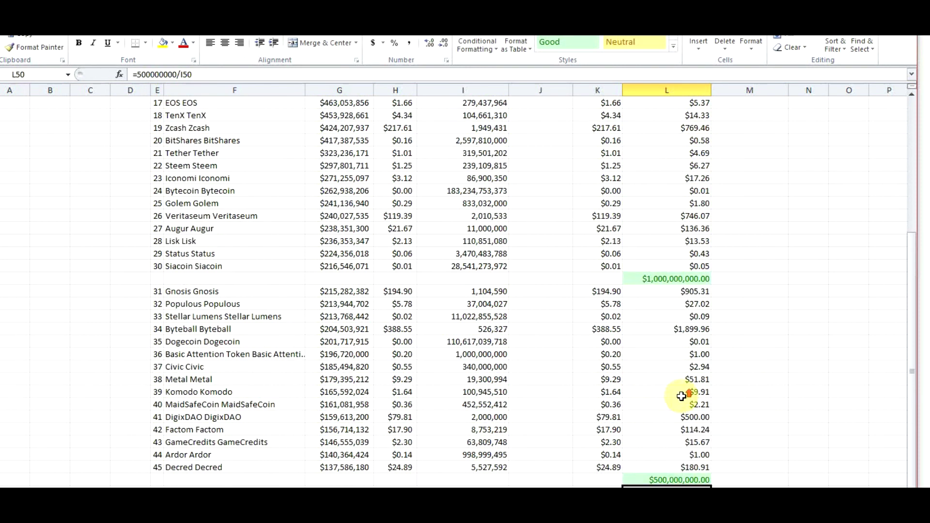
Review the projected prices in column L across all coin groups and compare Monero's projection with its current price.
scroll(691, 390, up, 4)
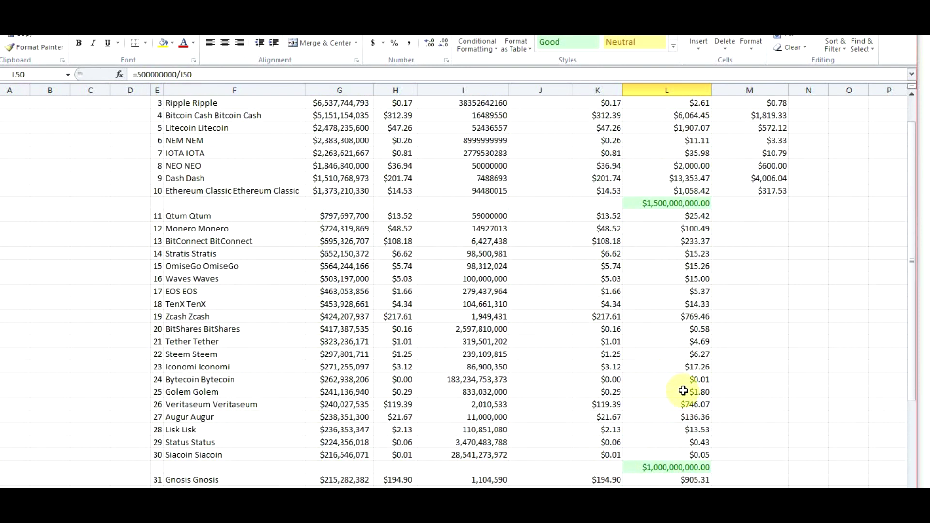
scroll(692, 398, down, 4)
scroll(693, 400, up, 6)
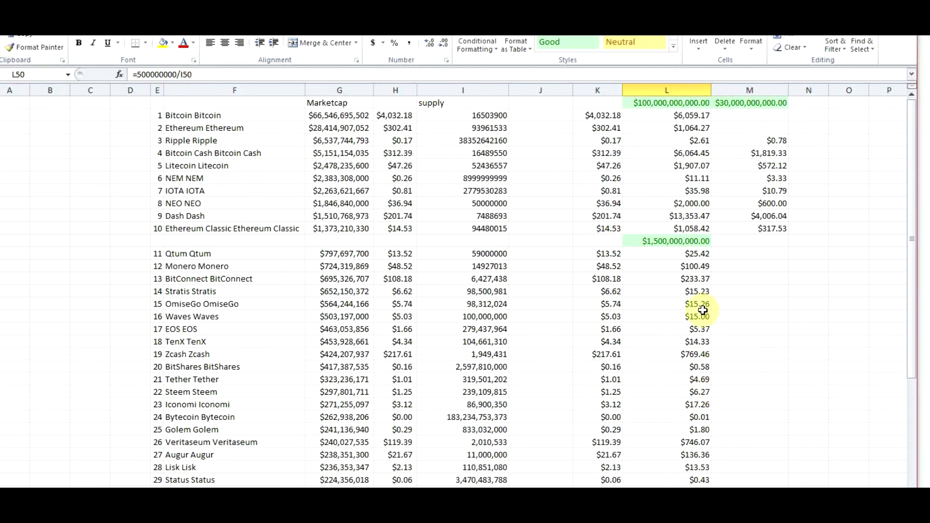
scroll(701, 310, down, 5)
scroll(702, 310, up, 3)
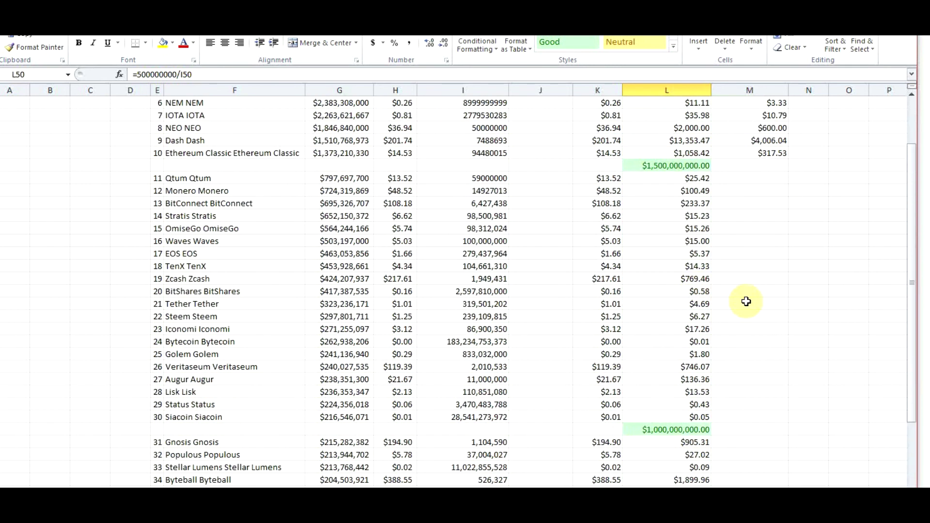
click(678, 190)
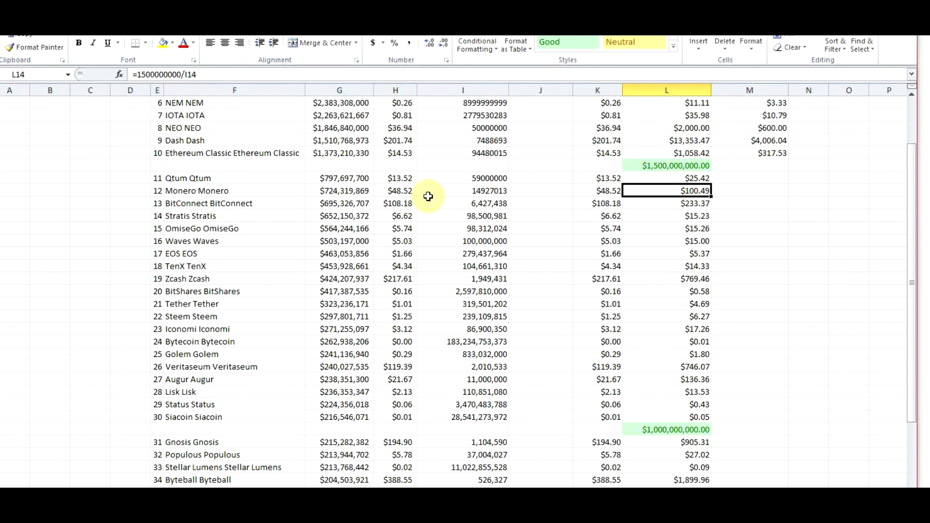
click(405, 191)
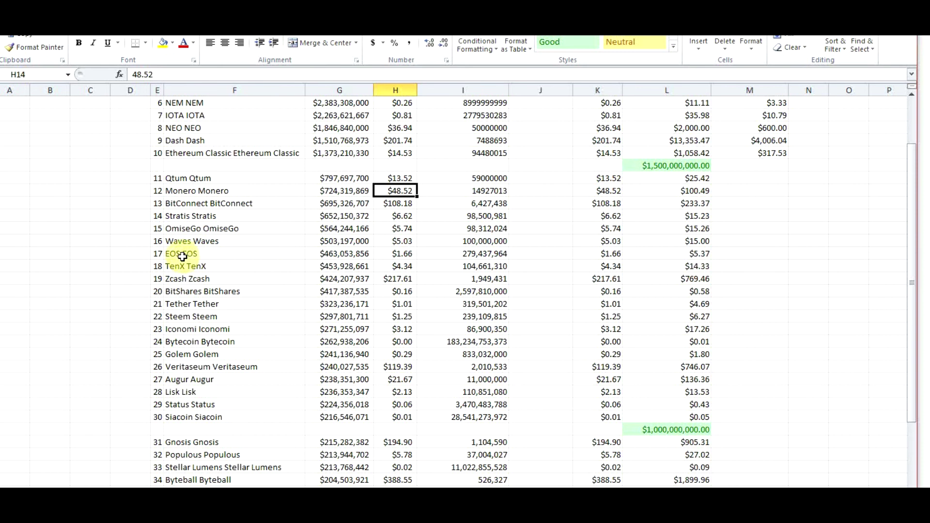
Highlight the NEO row from F9 to M9 and the TenX row from F20 to L20 with the Neutral cell style.
scroll(586, 297, up, 2)
click(186, 204)
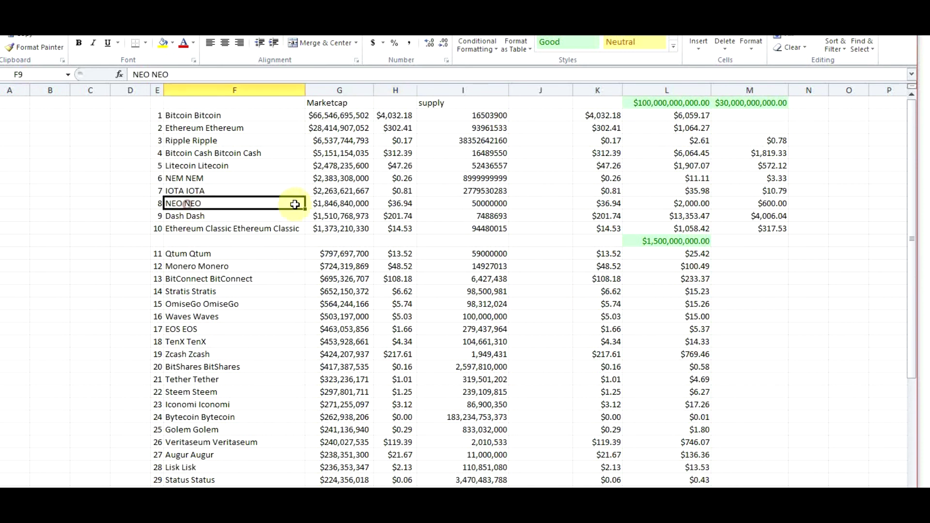
drag(295, 204, 757, 203)
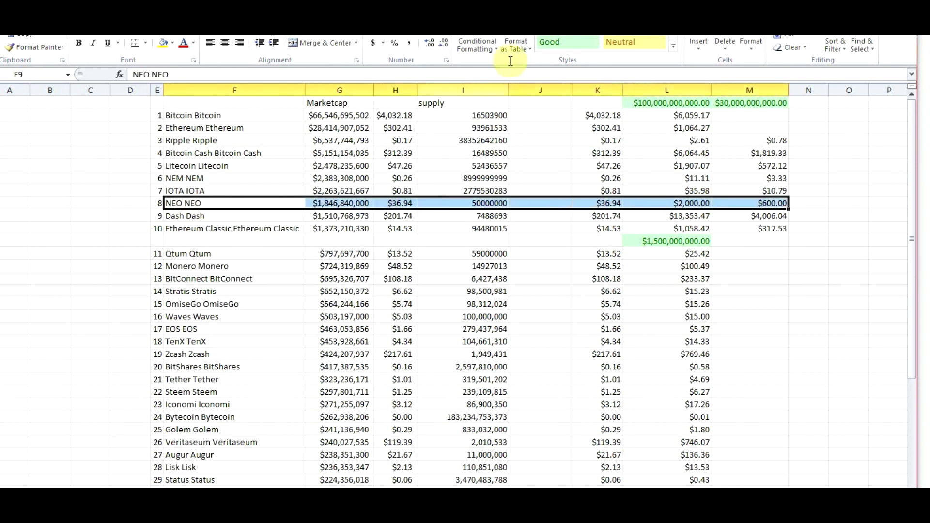
click(648, 45)
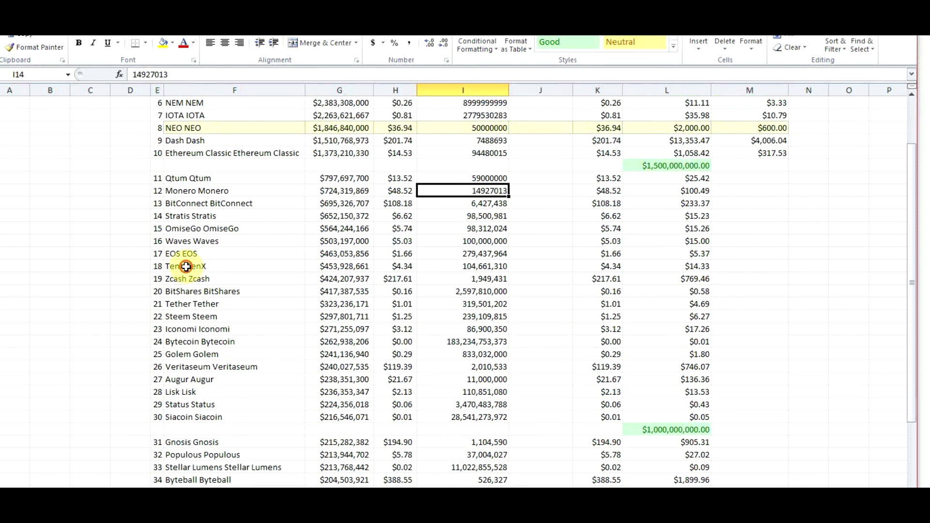
drag(186, 266, 674, 267)
click(621, 44)
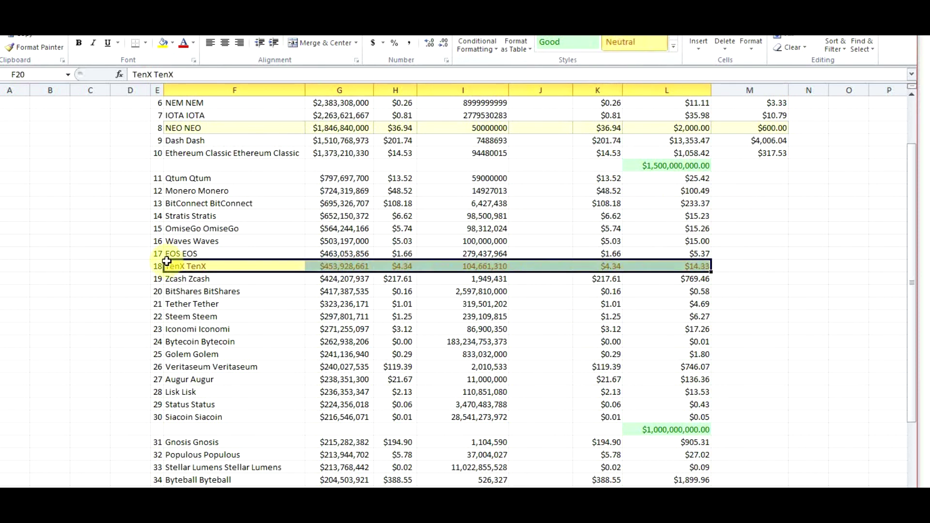
Highlight the EOS row from F19 to L19 with the Neutral cell style.
drag(179, 254, 673, 250)
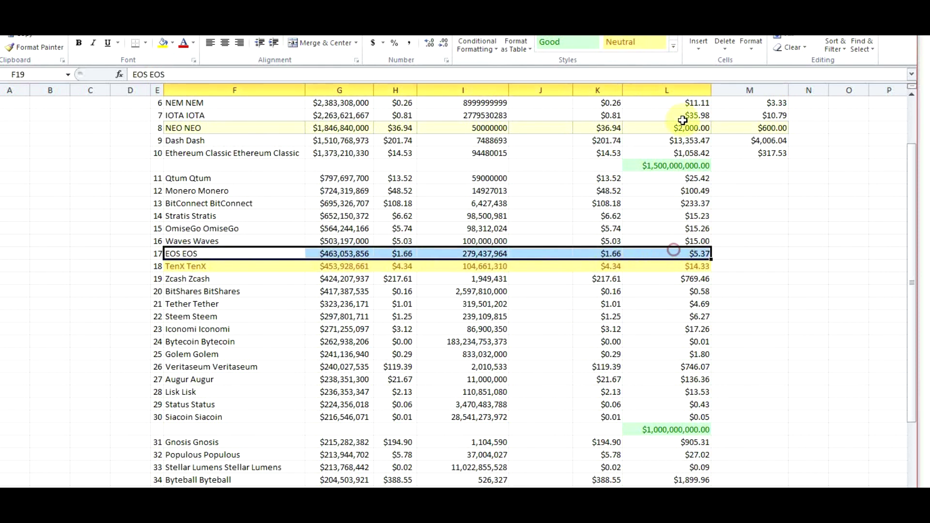
click(632, 45)
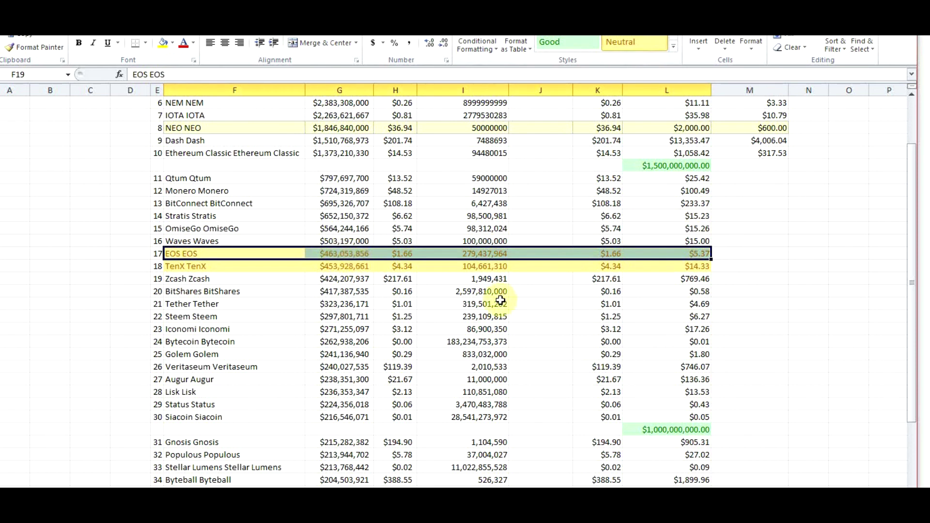
Set Tether's projected price in L23 to 1 and highlight its row from F23 to L23 with the pink, dark-red-text cell style.
scroll(270, 317, down, 2)
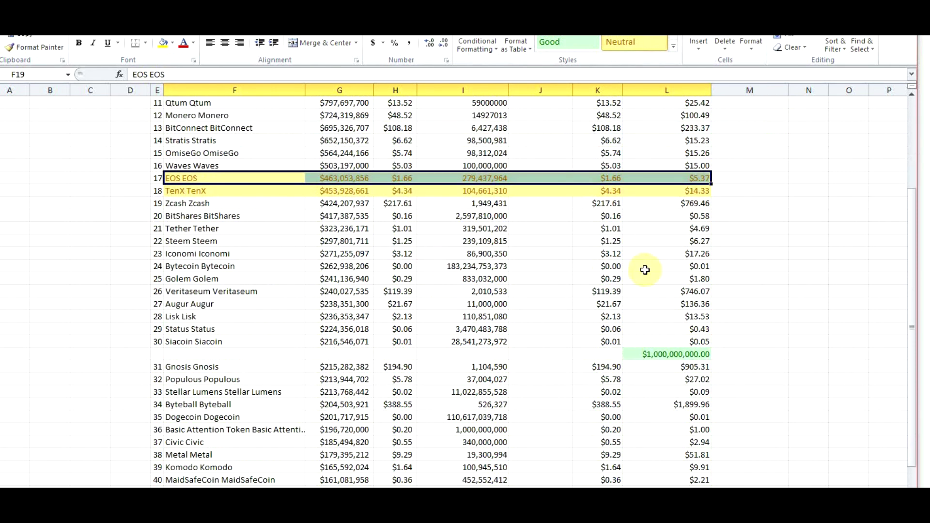
click(696, 229)
click(690, 253)
key(Right)
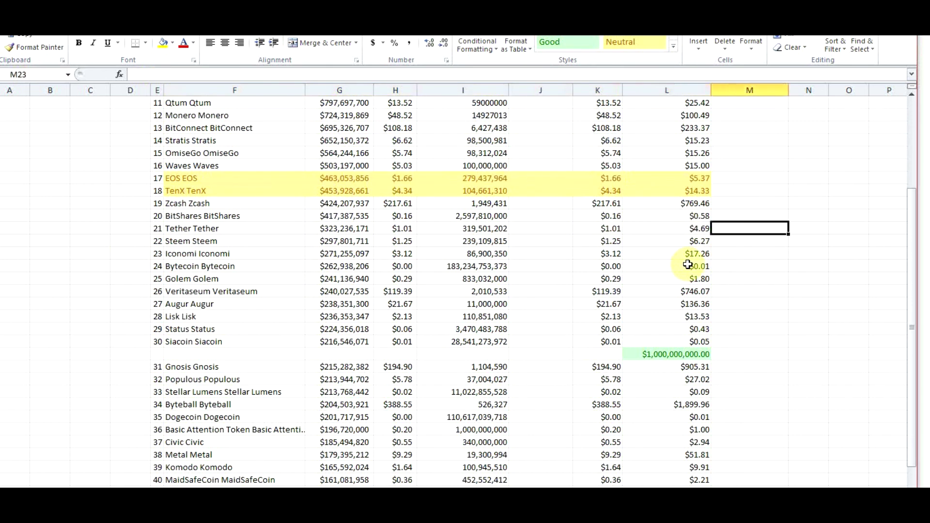
click(693, 230)
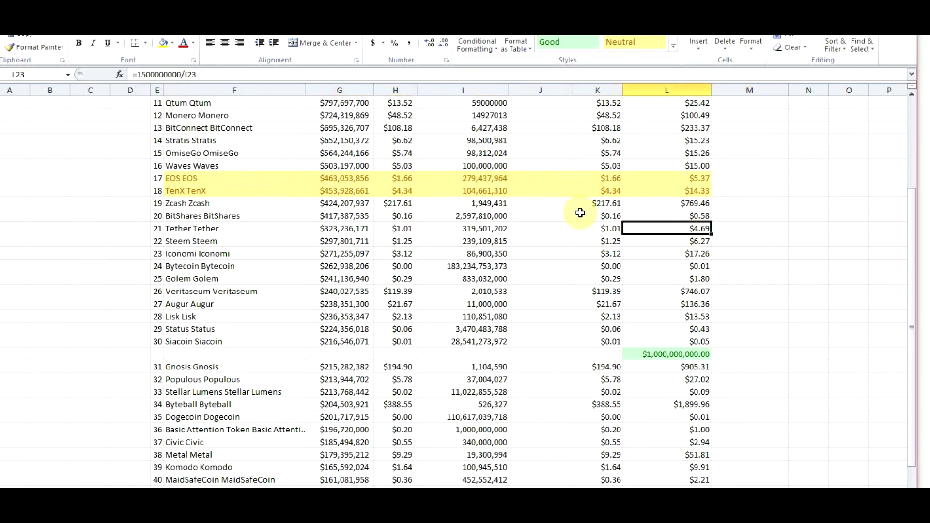
text(1)
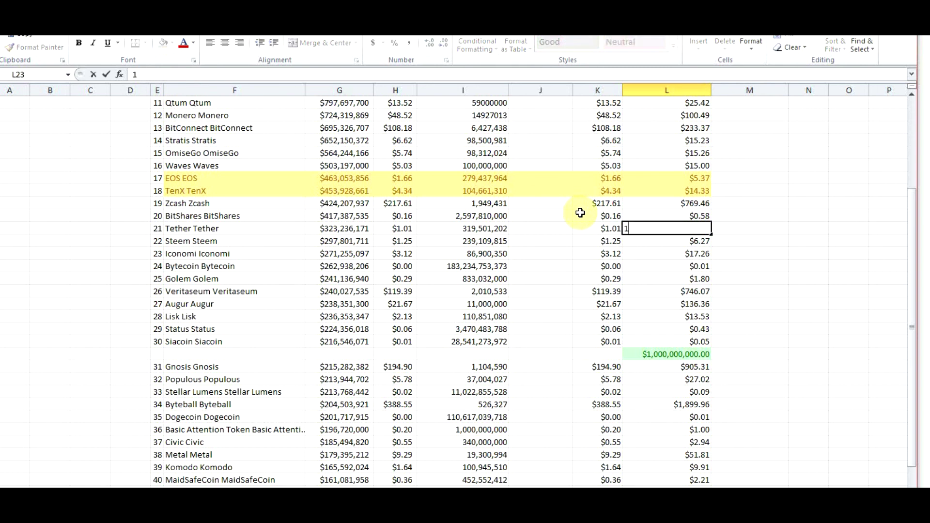
key(Return)
drag(212, 229, 654, 230)
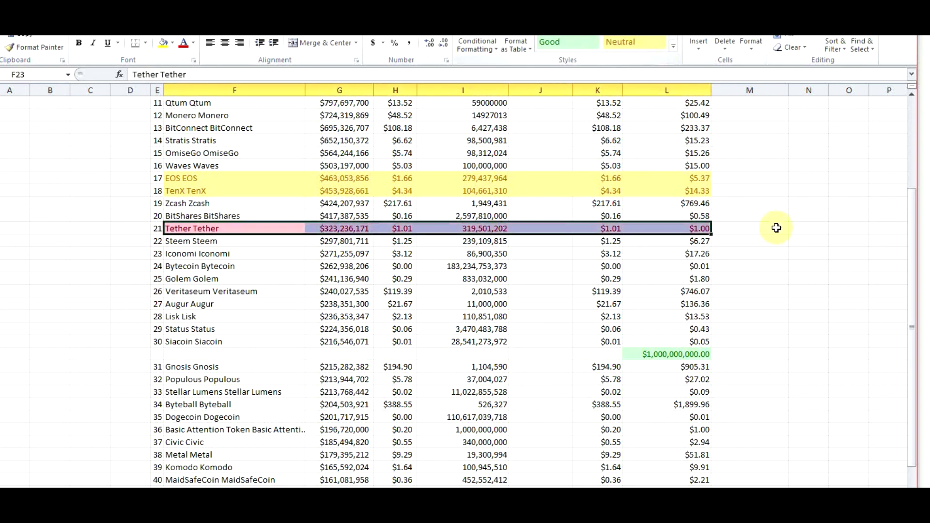
click(768, 288)
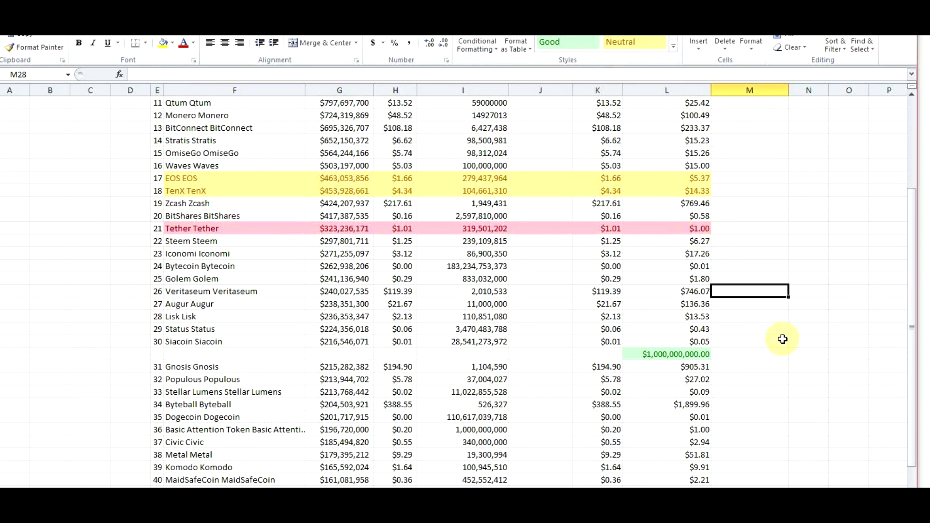
Examine the supply figures in column I for the coins from Qtum to Waves, along with Qtum's market cap.
scroll(726, 329, up, 4)
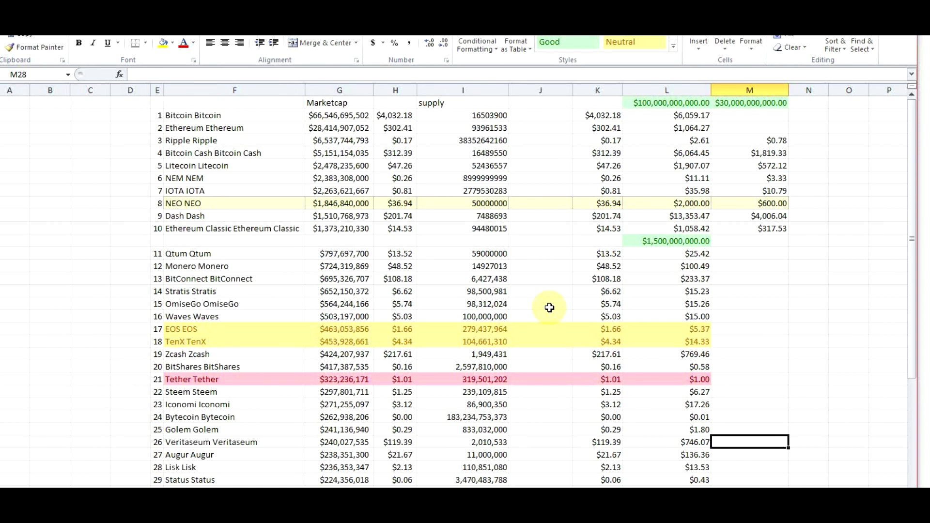
click(481, 253)
click(482, 278)
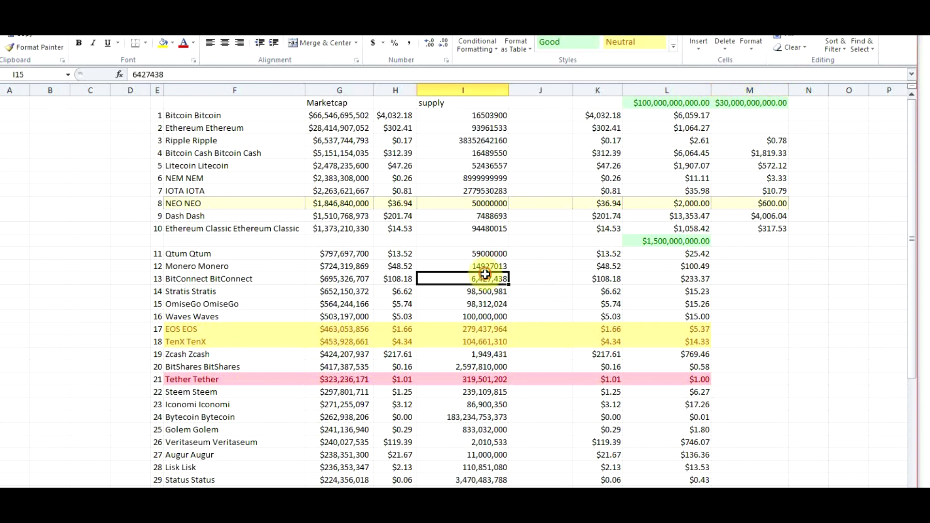
click(483, 292)
click(483, 304)
click(478, 317)
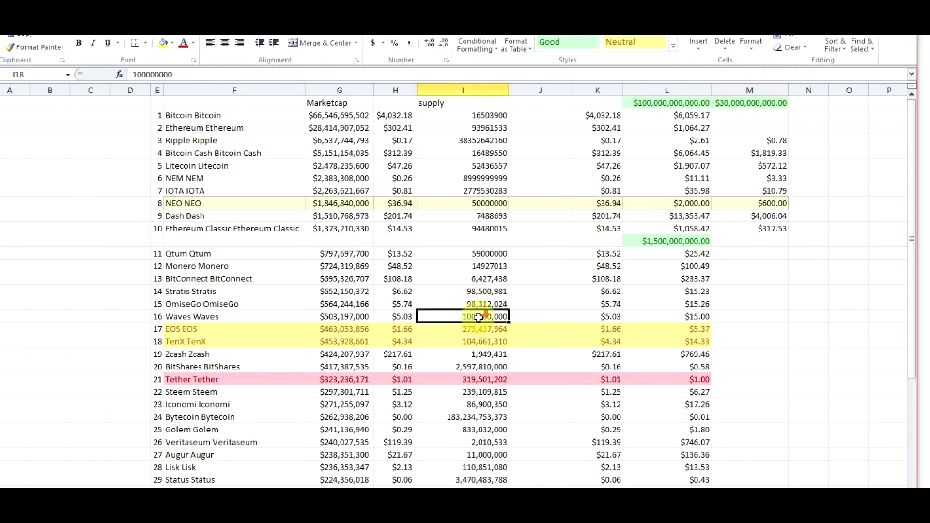
scroll(478, 317, down, 1)
click(339, 216)
click(490, 218)
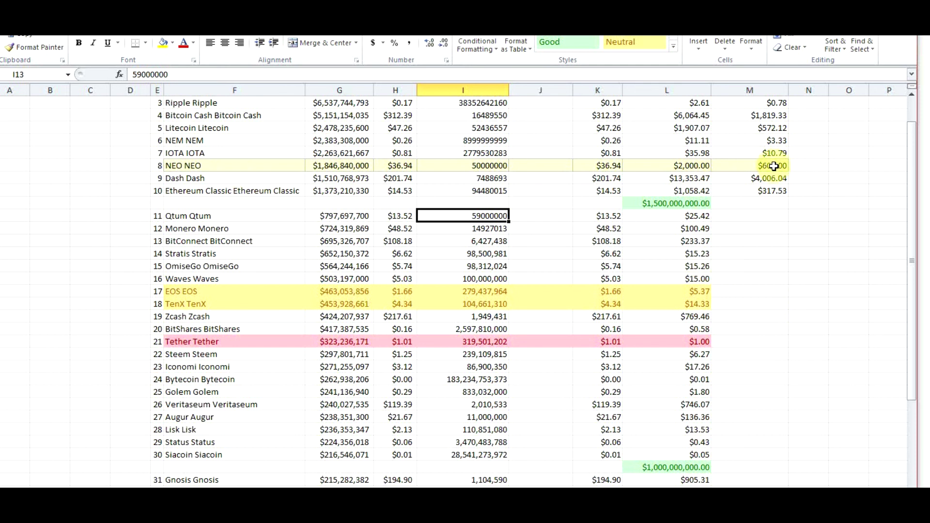
Compare Ethereum's market cap in G3 with NEO's projection in M9, and look over the highlighted EOS and TenX rows.
scroll(271, 188, up, 1)
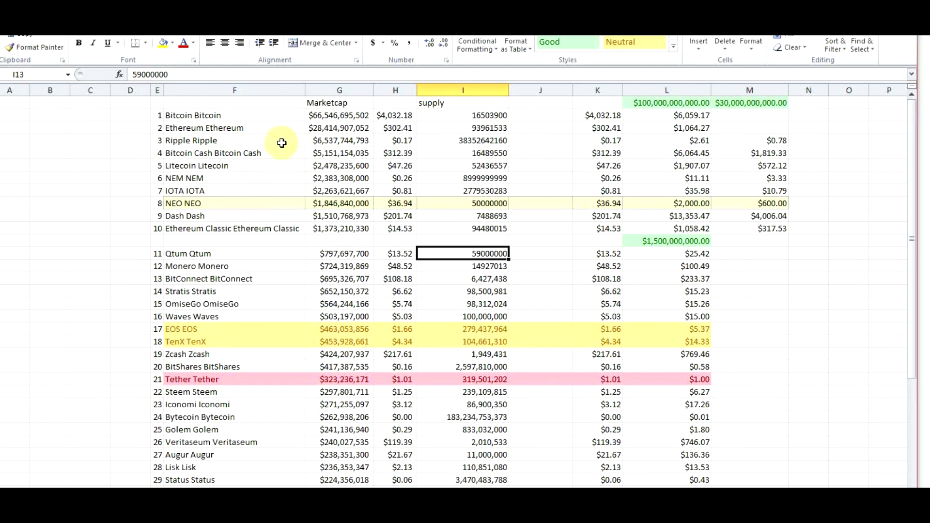
click(348, 127)
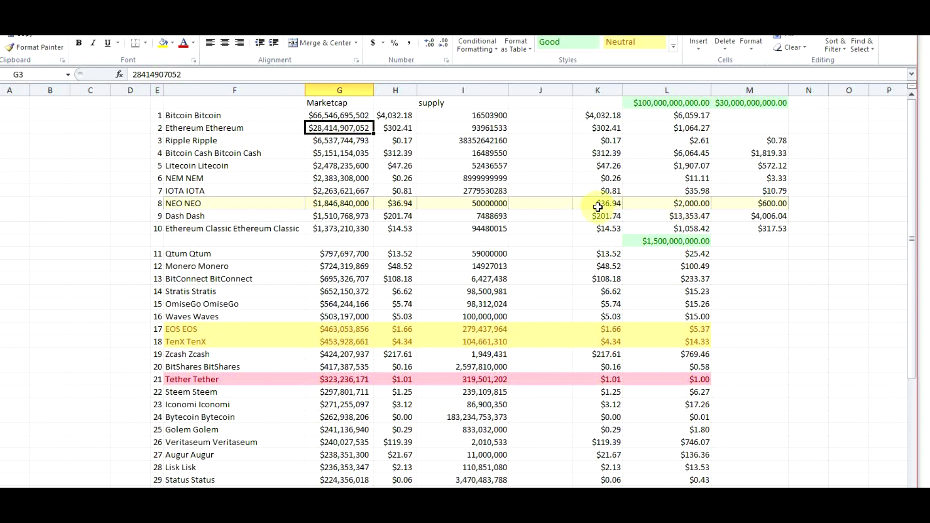
click(768, 204)
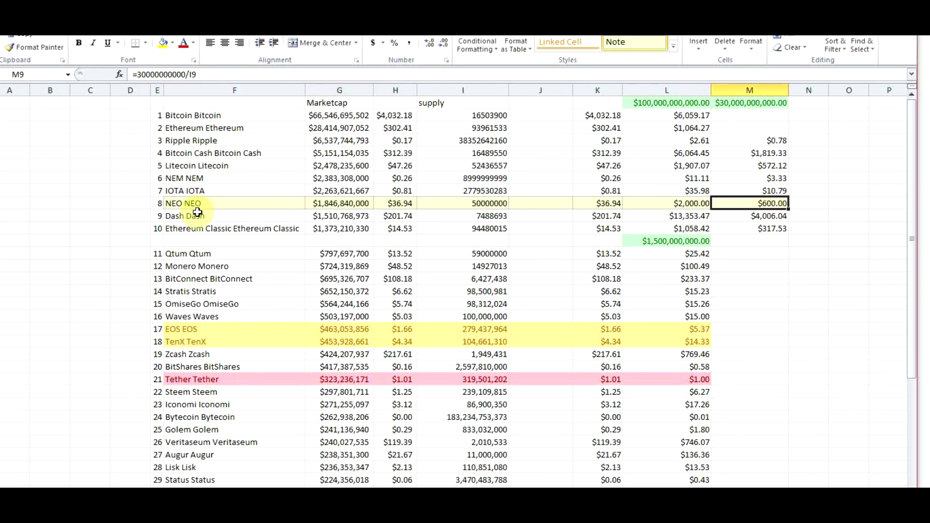
scroll(201, 205, down, 2)
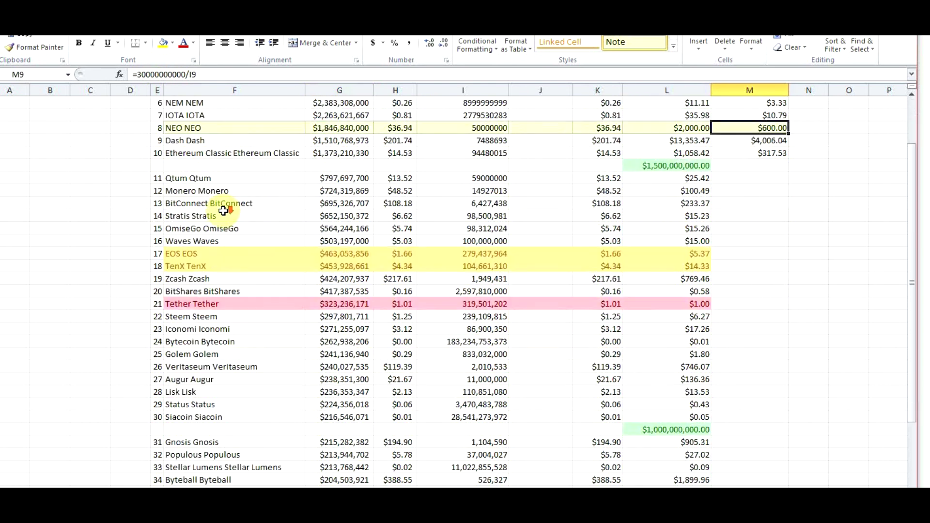
click(197, 254)
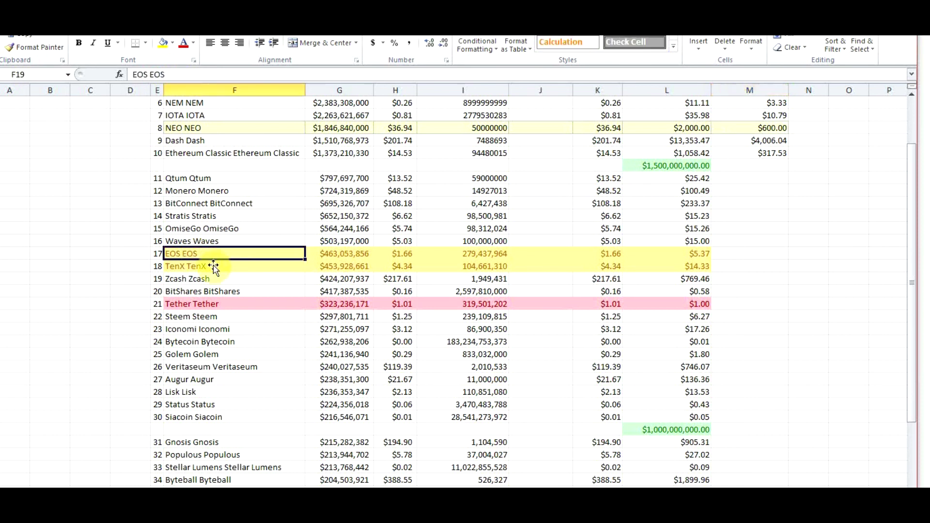
click(208, 265)
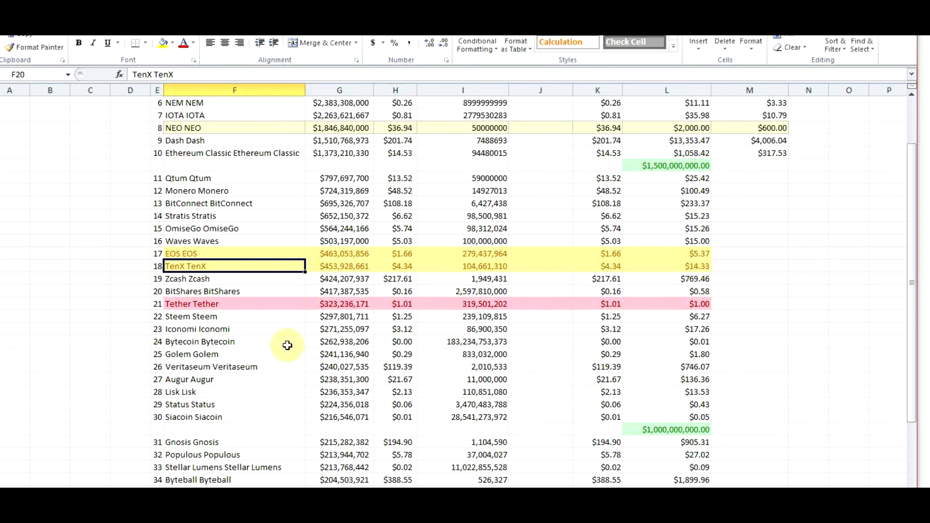
Highlight the Civic row from F40 to L40 with the Neutral cell style.
scroll(287, 345, down, 3)
scroll(288, 346, down, 2)
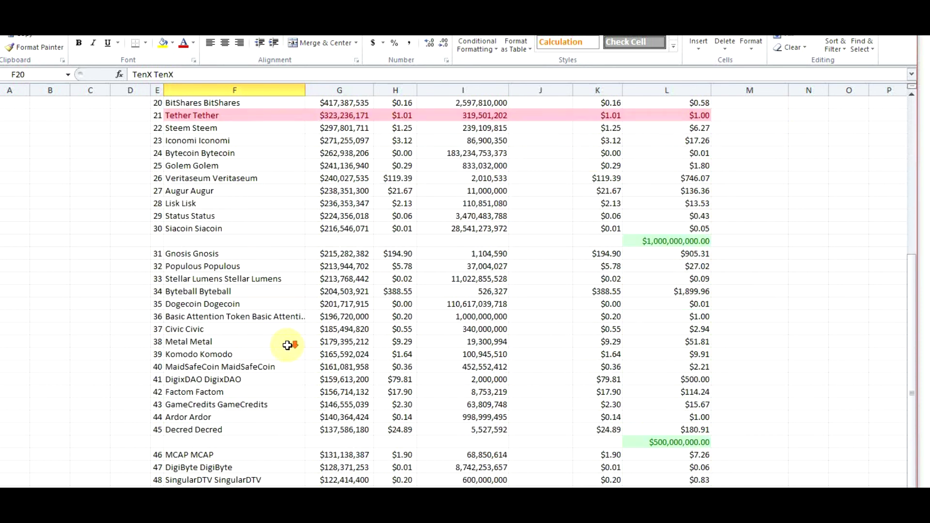
drag(184, 329, 689, 333)
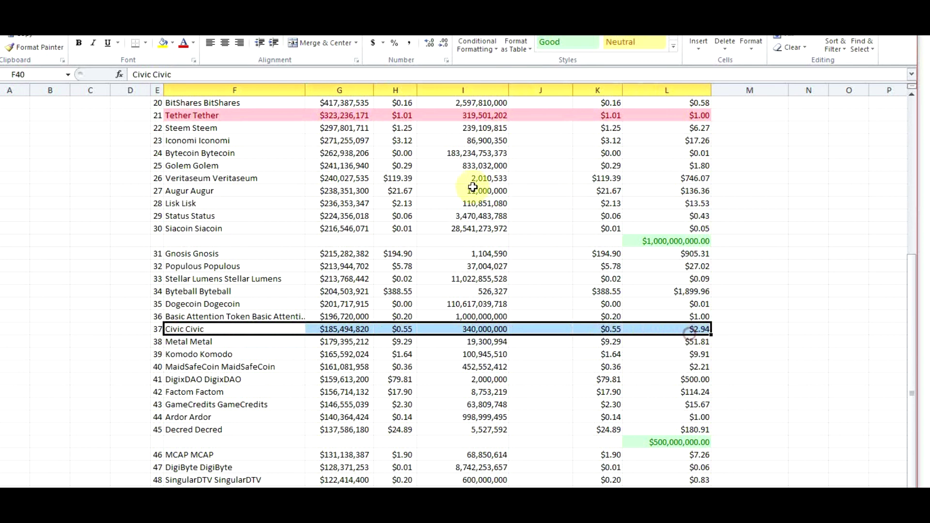
click(625, 46)
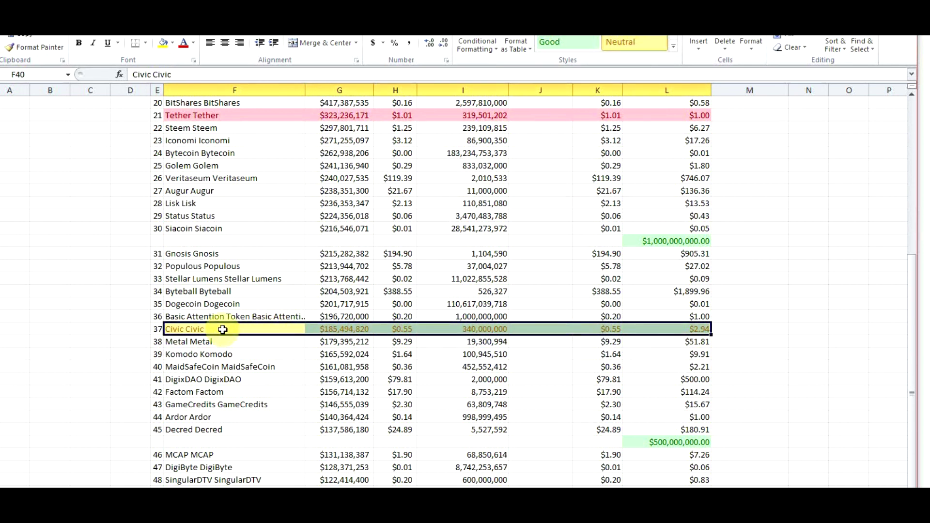
Highlight the PIVX row from F58 to L58 with the Neutral cell style.
scroll(222, 329, down, 2)
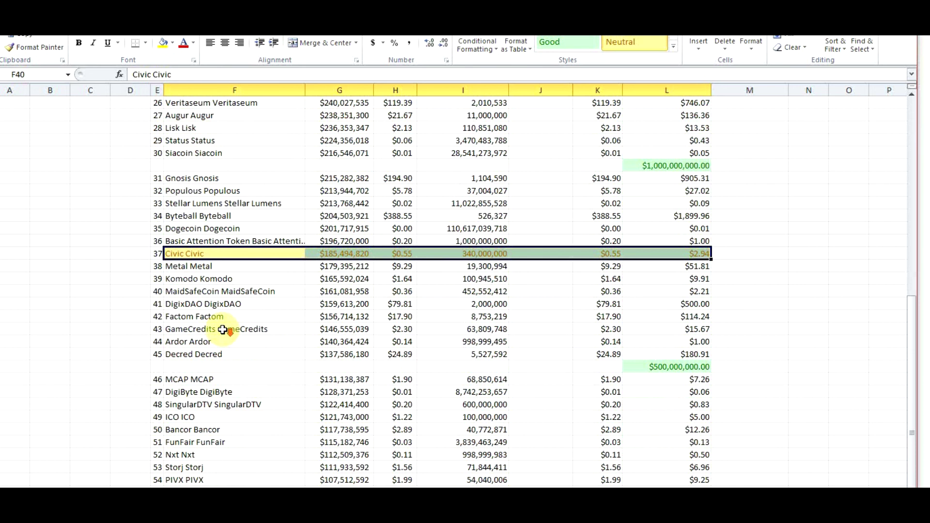
scroll(222, 329, down, 1)
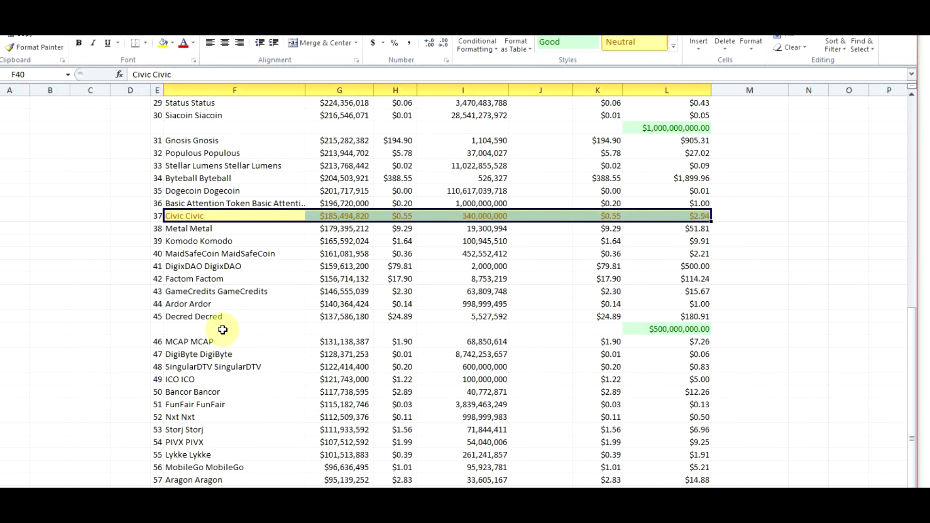
scroll(223, 330, down, 1)
drag(227, 404, 647, 406)
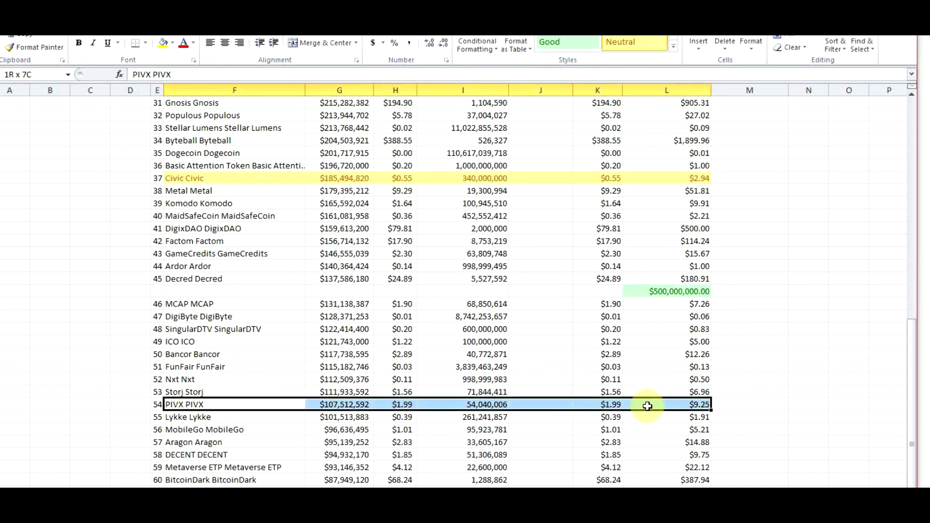
click(630, 42)
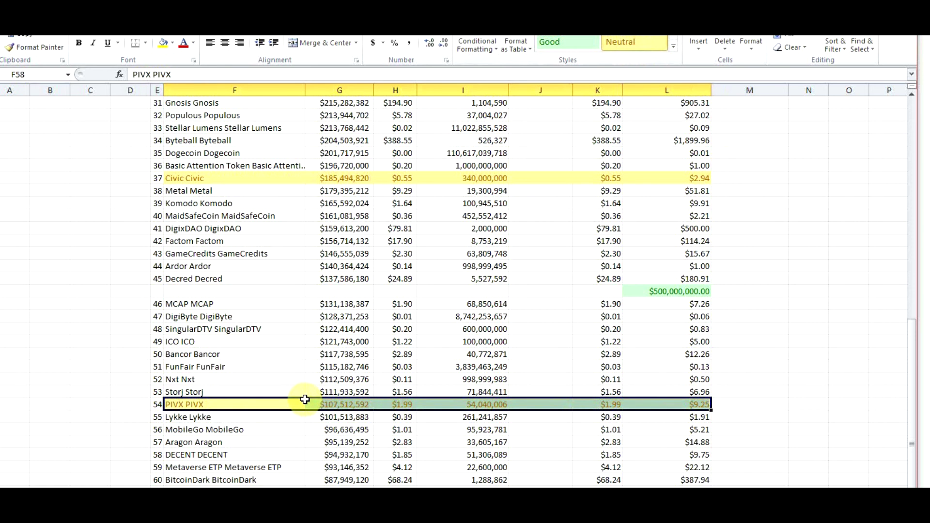
click(738, 406)
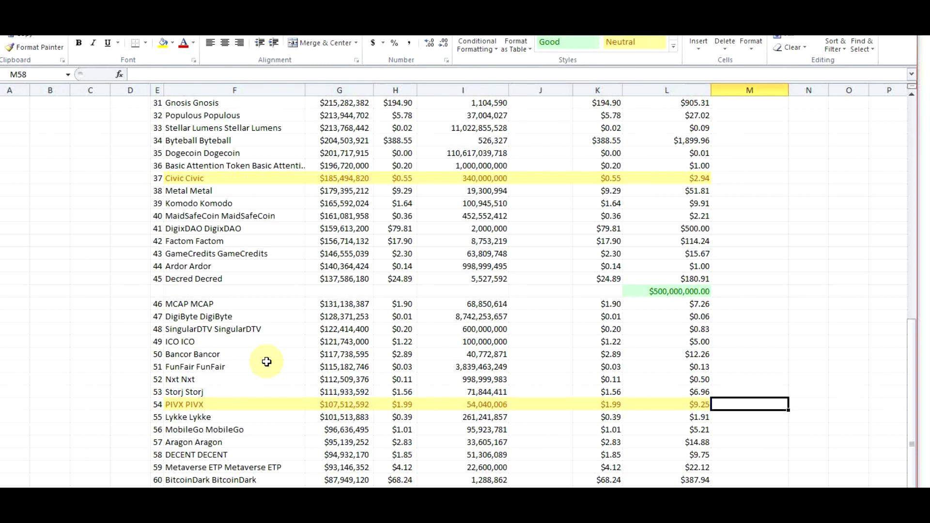
Compare PIVX's projected price in L58 with its market cap in G58 and the hypothetical cap in L49, and review all highlighted coins.
scroll(266, 361, up, 6)
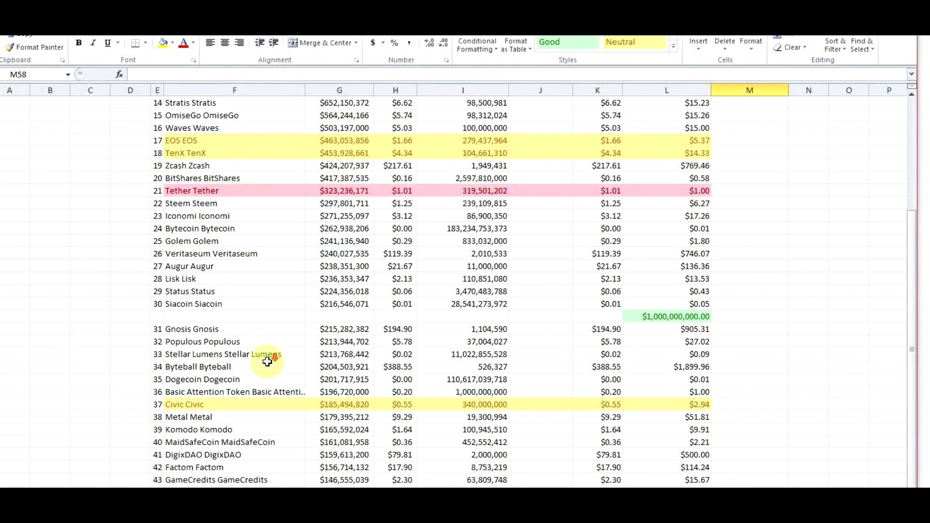
scroll(267, 362, down, 4)
scroll(267, 361, down, 3)
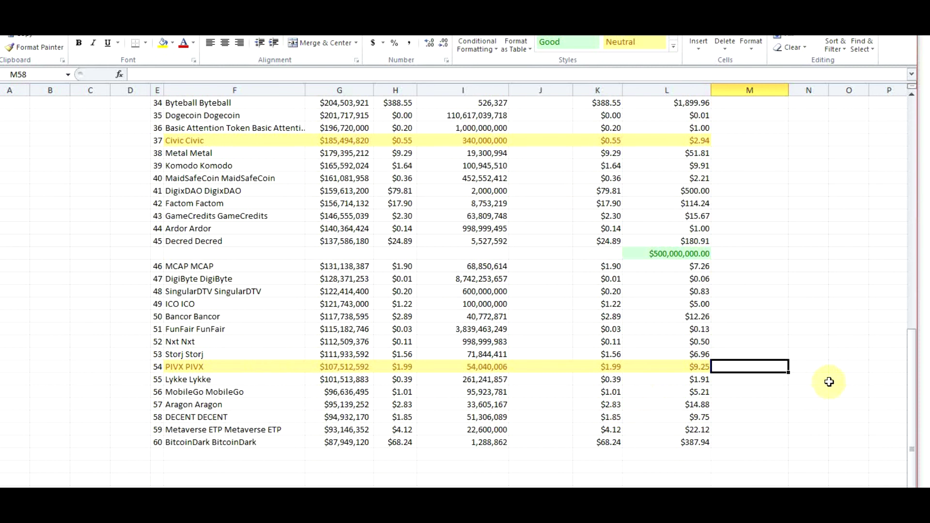
click(676, 368)
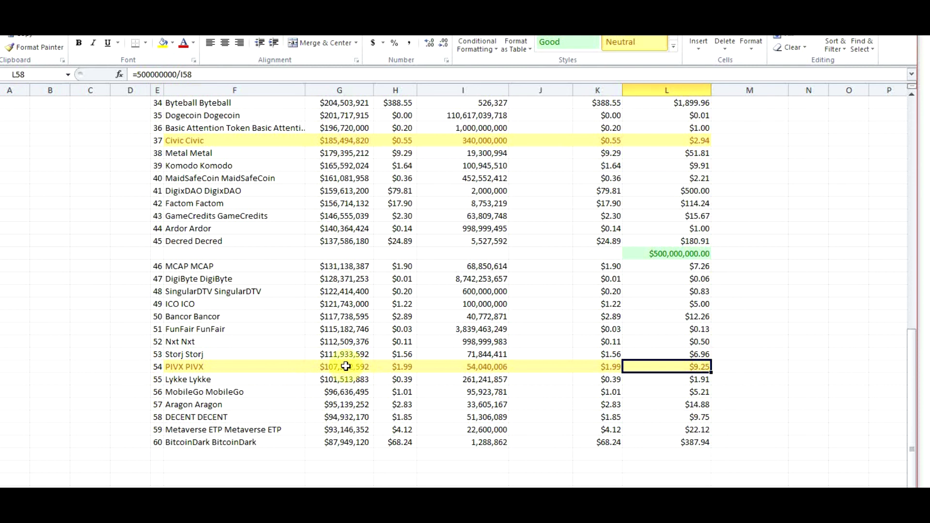
click(694, 255)
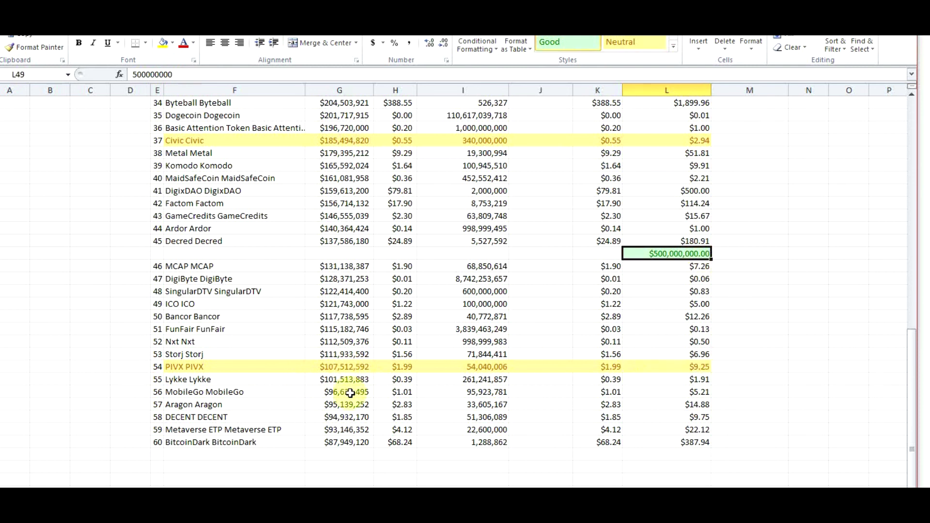
click(347, 369)
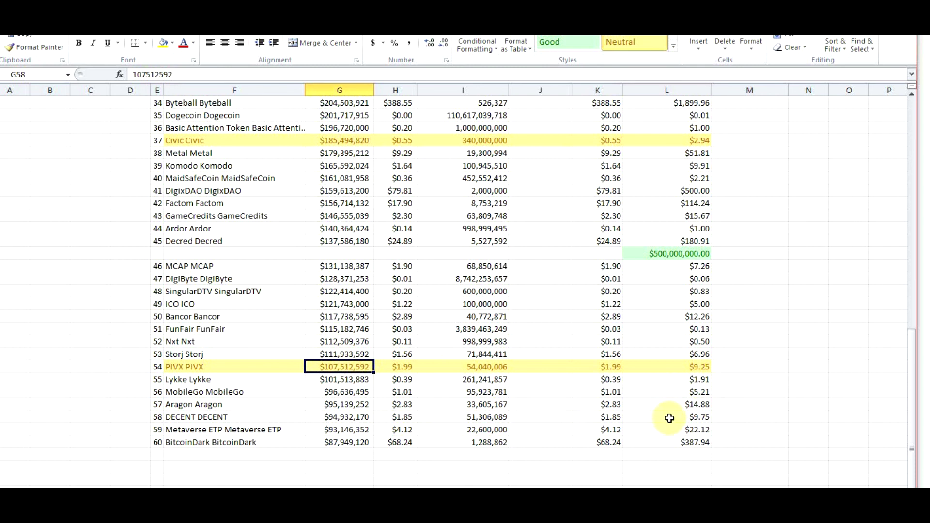
scroll(663, 415, up, 2)
scroll(292, 471, down, 2)
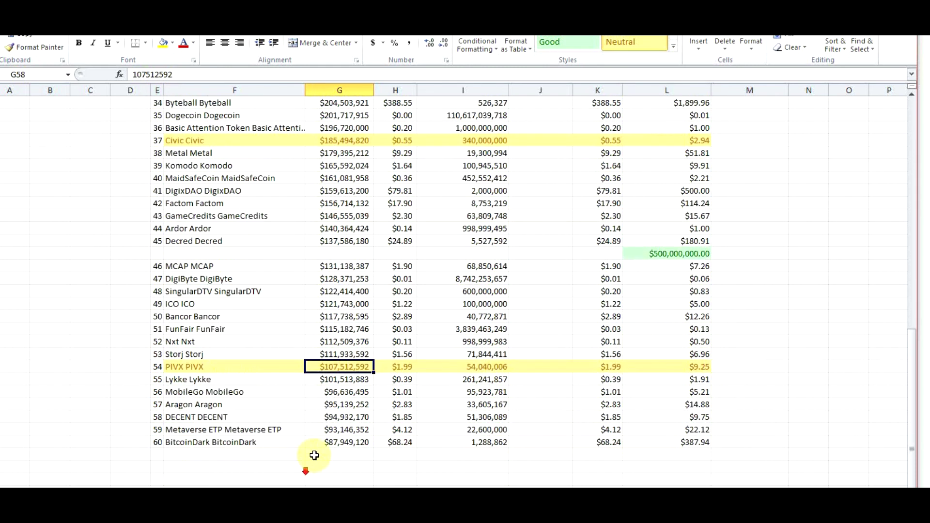
scroll(315, 465, up, 4)
scroll(334, 441, up, 5)
scroll(334, 442, up, 3)
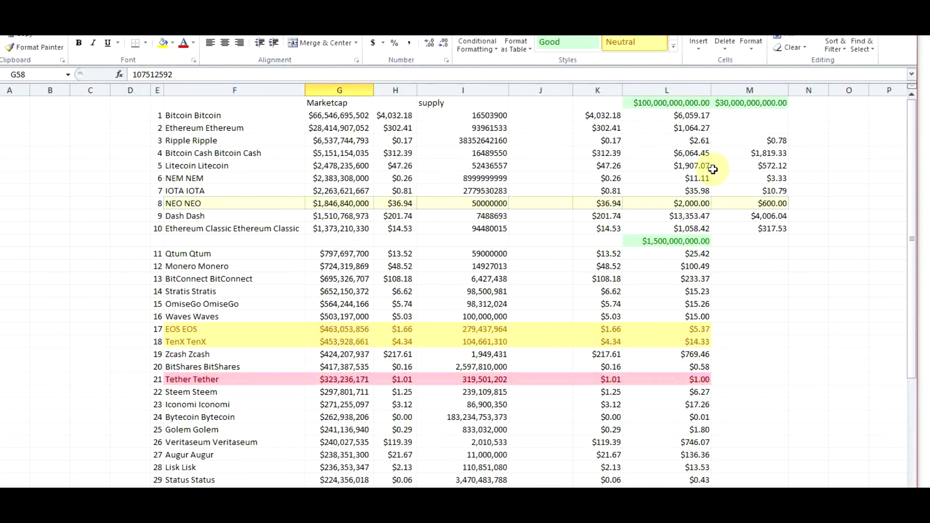
scroll(798, 296, down, 11)
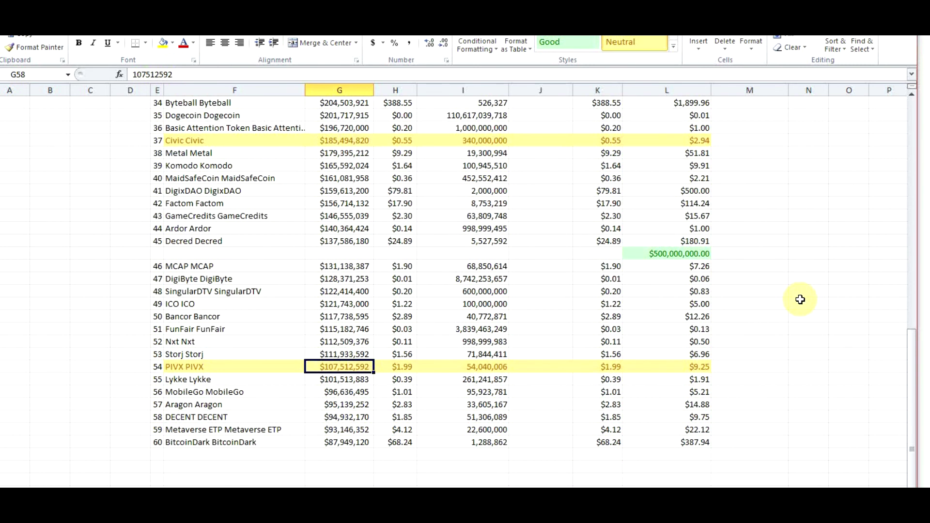
scroll(799, 299, up, 2)
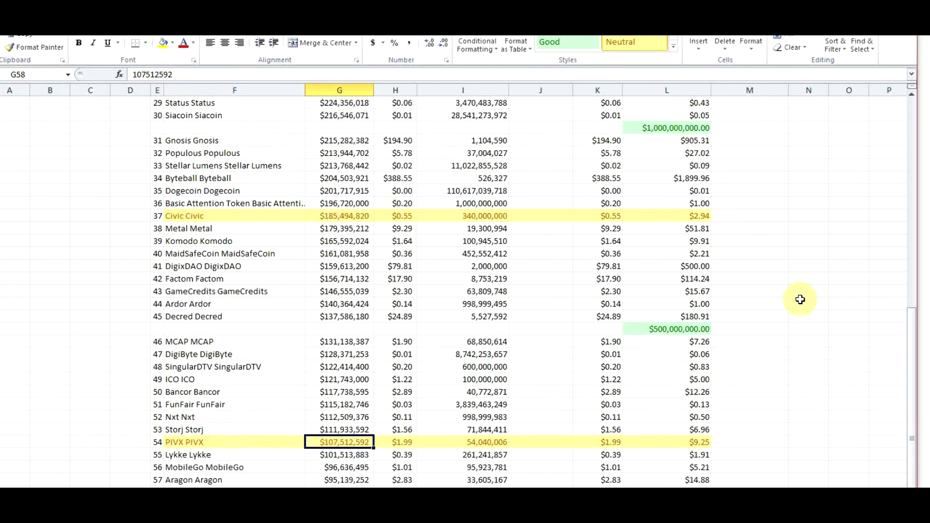
Review the coin list for further promising candidates, examining the Golem entry in F27 and the Siacoin row from F32 to L32.
scroll(799, 300, up, 3)
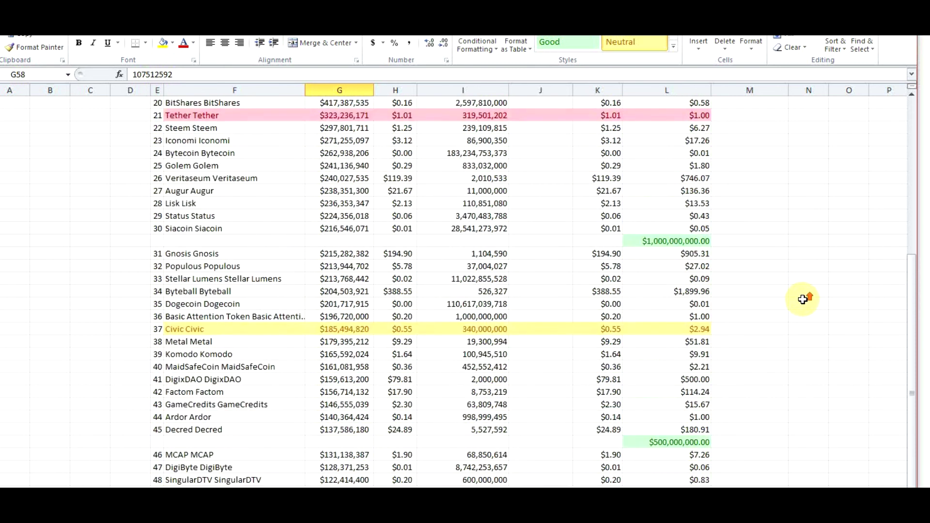
scroll(803, 299, up, 4)
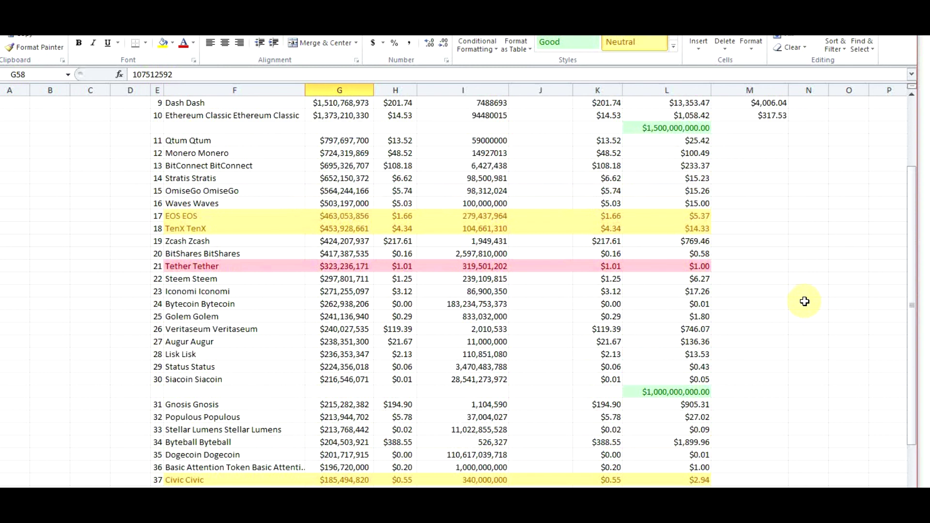
scroll(805, 301, up, 3)
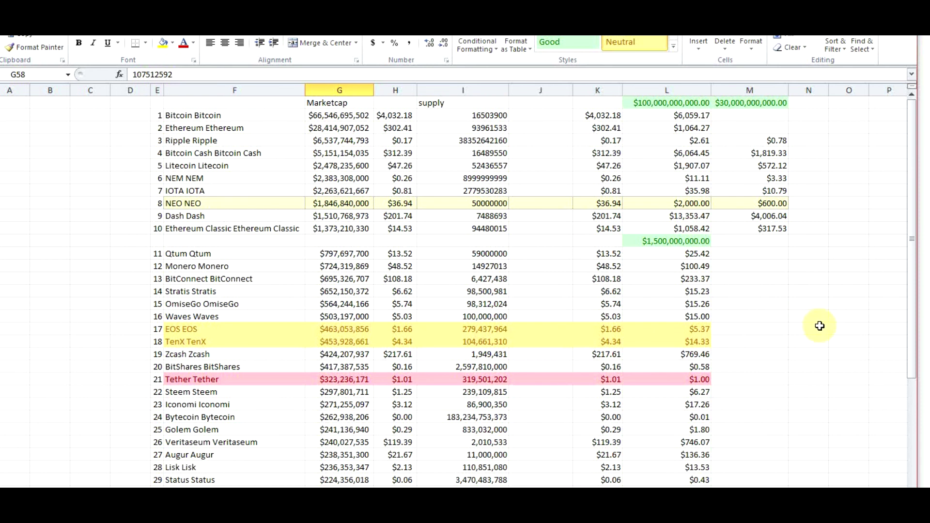
scroll(828, 326, down, 3)
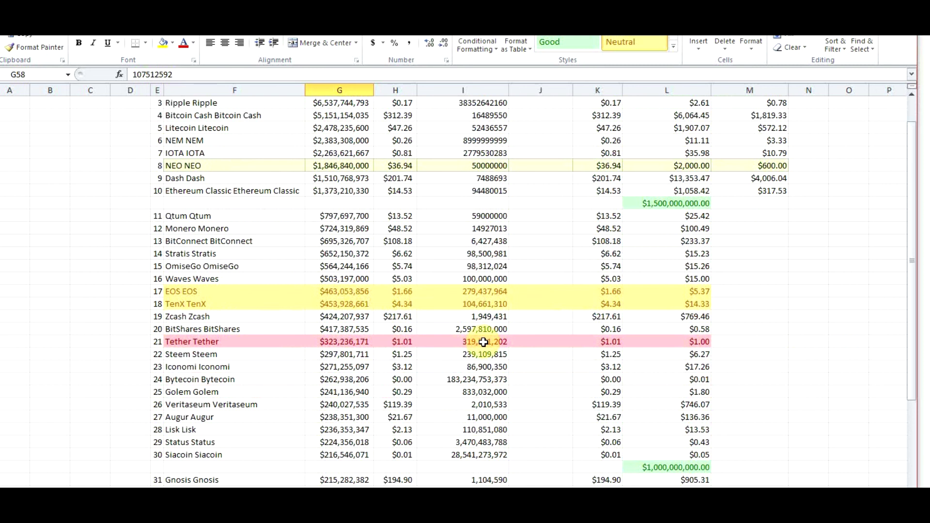
click(223, 394)
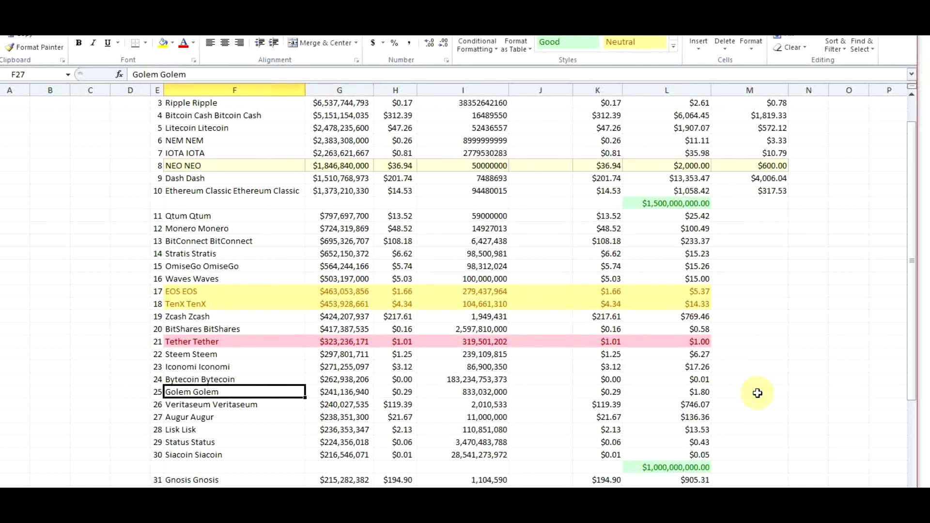
scroll(761, 388, down, 1)
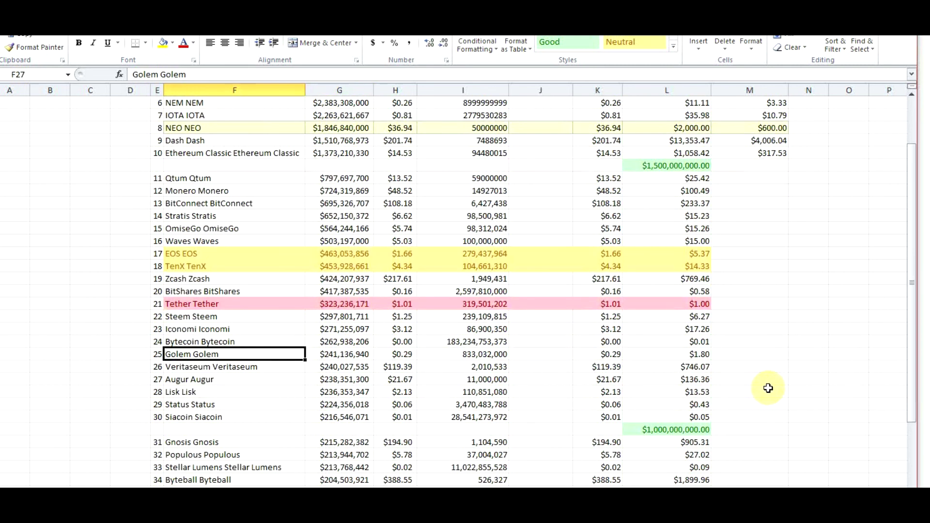
scroll(826, 440, down, 3)
drag(213, 303, 701, 307)
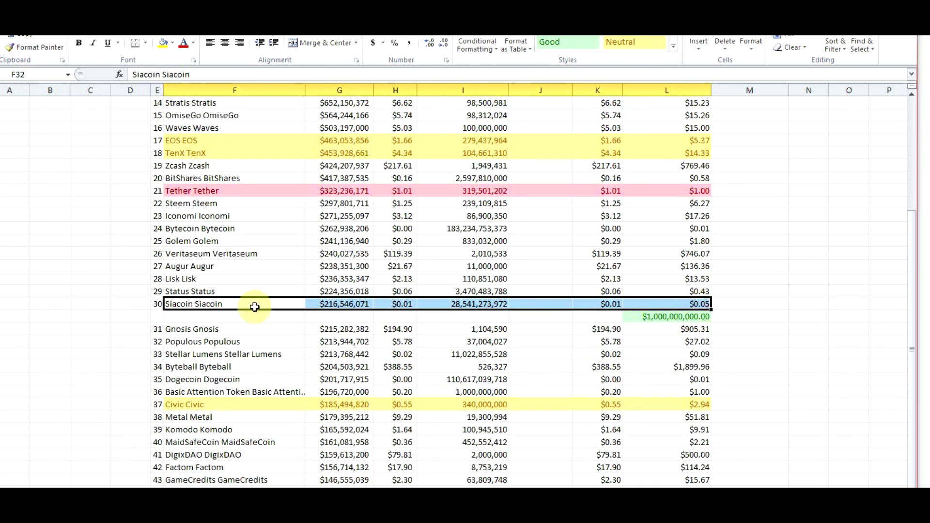
Highlight the Basic Attention Token row from F39 to L39 with the Neutral cell style.
drag(247, 392, 699, 393)
click(640, 43)
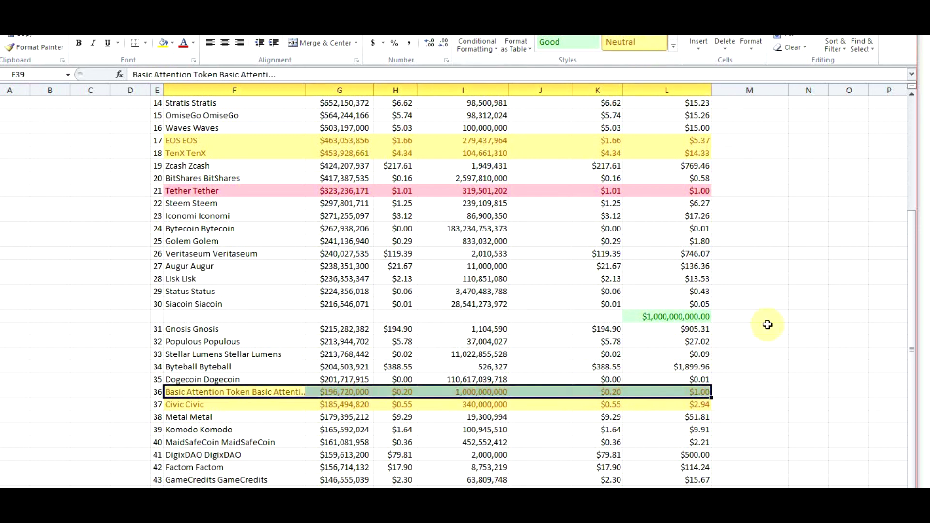
click(770, 390)
Inspect Basic Attention Token's projected price in L39 and look over all highlighted coins from Bitcoin down to BitcoinDark.
click(675, 390)
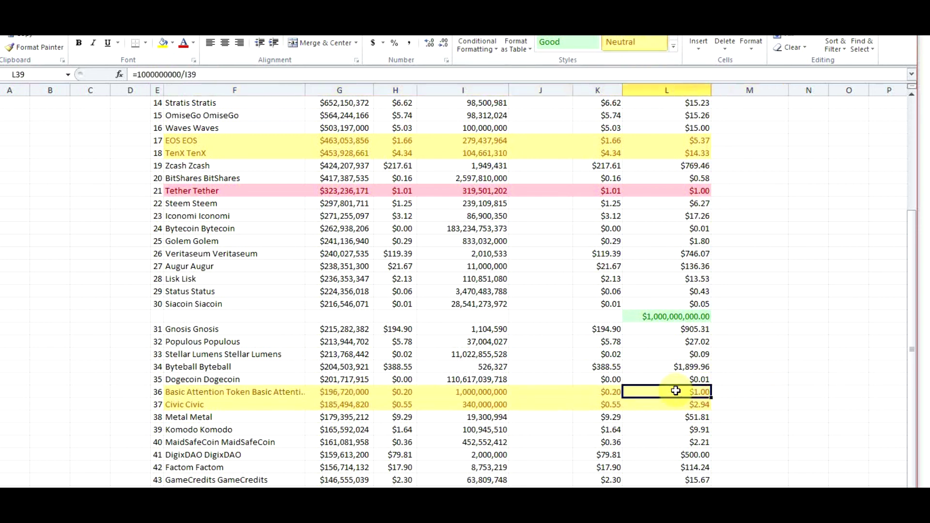
scroll(826, 319, up, 5)
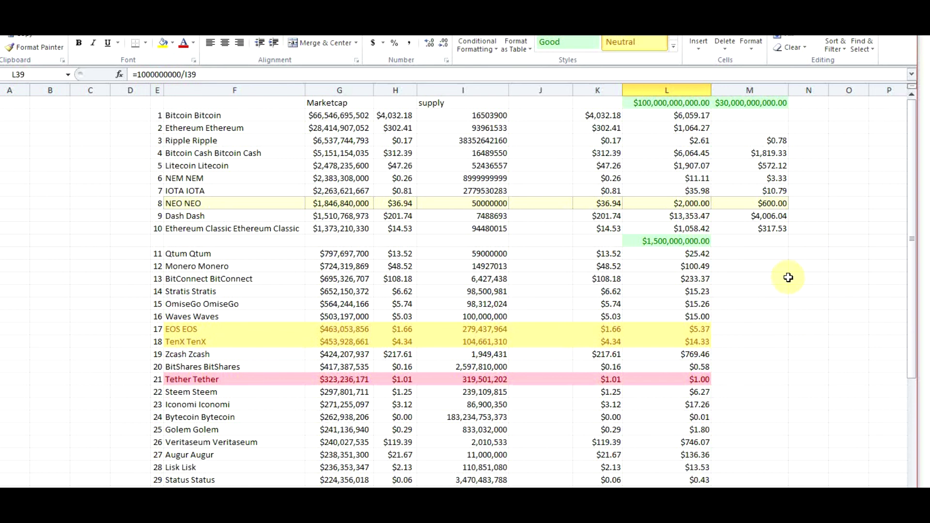
scroll(788, 278, down, 5)
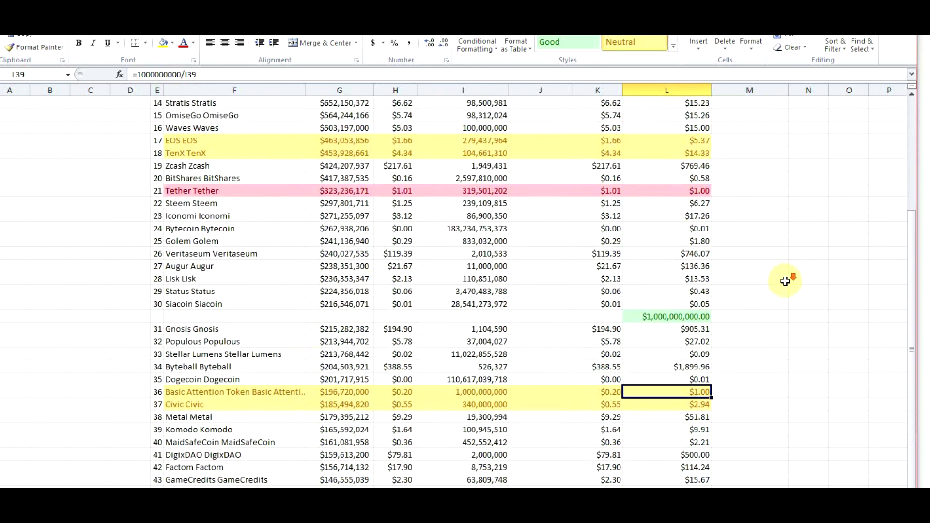
scroll(785, 281, down, 8)
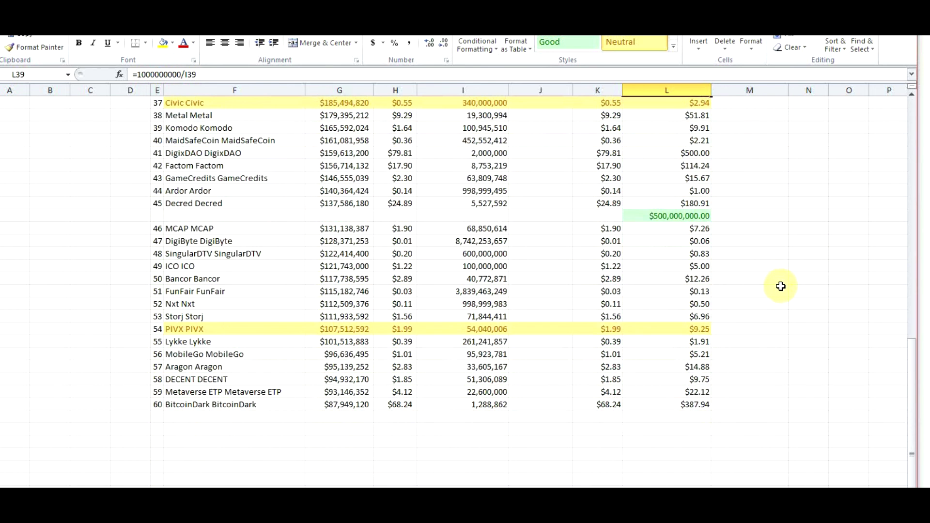
scroll(780, 286, up, 13)
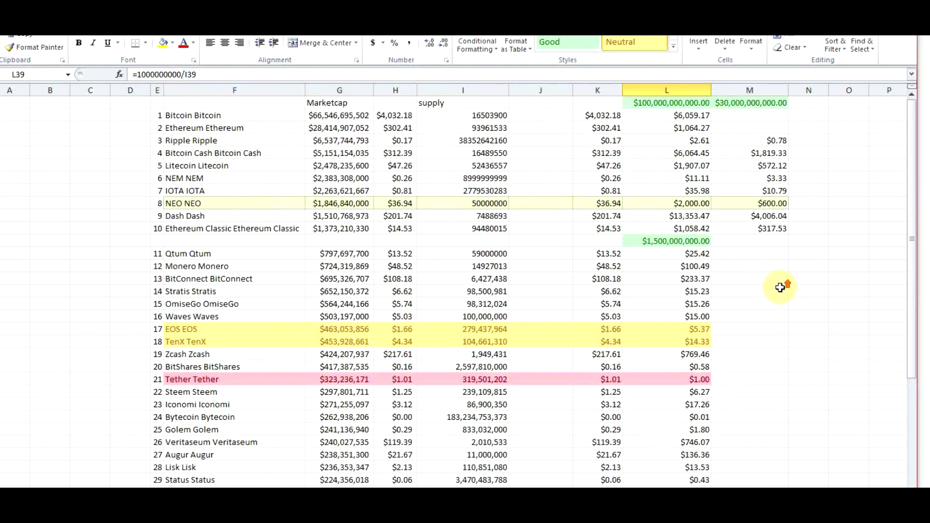